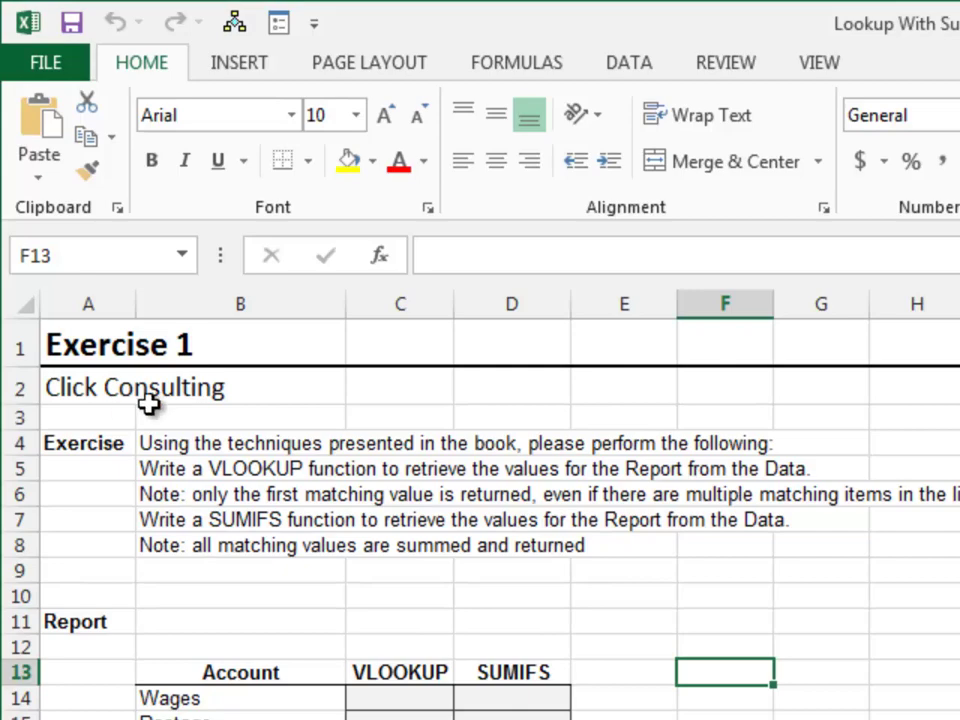
Step: Inspect the three Wages records in the data table, then return to the Wages row of the VLOOKUP column
{"action": "left_click", "coordinate": [383, 345]}
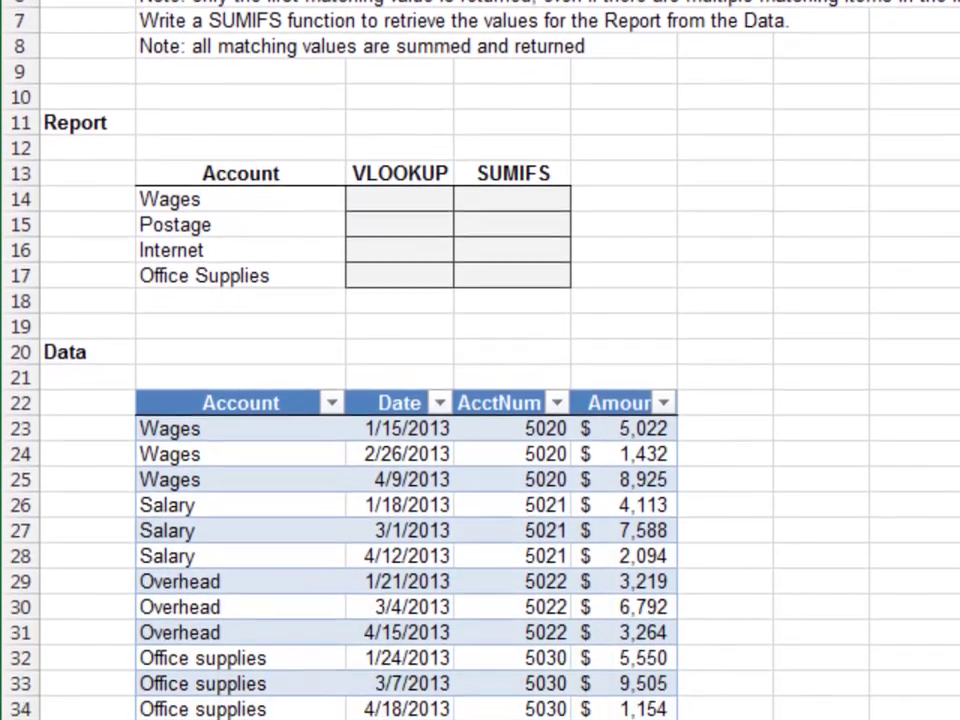
{"action": "key", "text": "ctrl+Down"}
{"action": "key", "text": "ctrl+Down"}
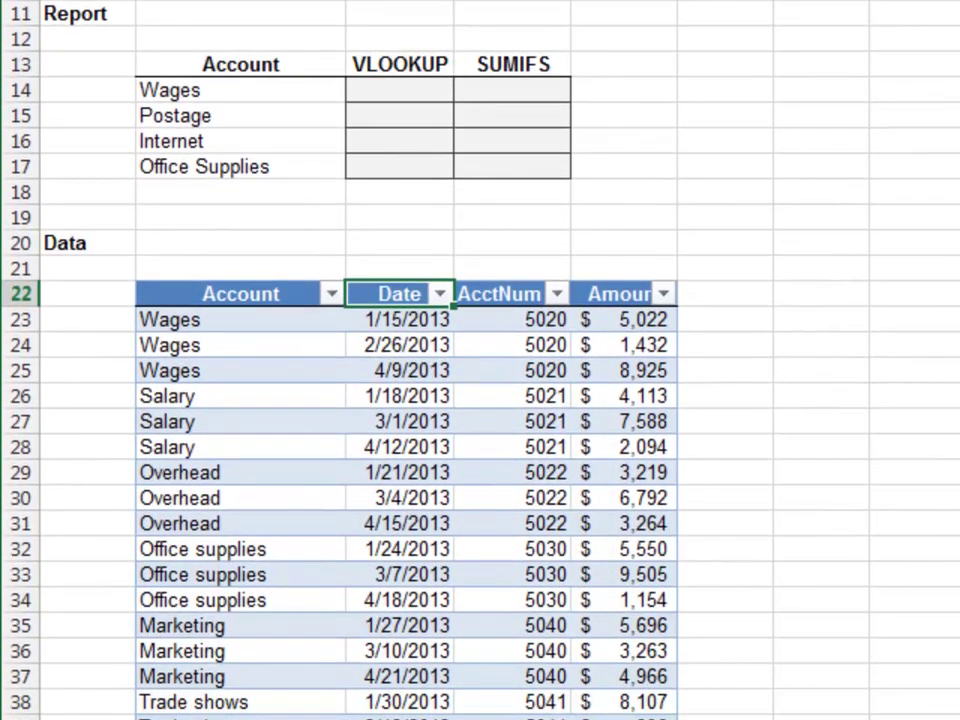
{"action": "key", "text": "Down"}
{"action": "key", "text": "Left"}
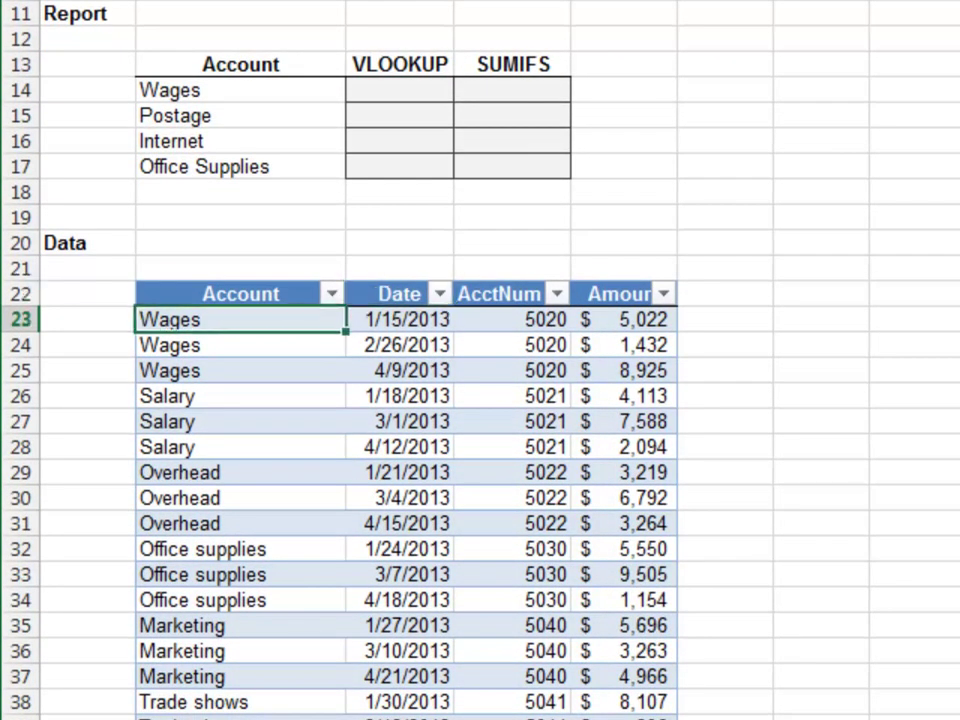
{"action": "key", "text": "shift+Down"}
{"action": "key", "text": "shift+Down"}
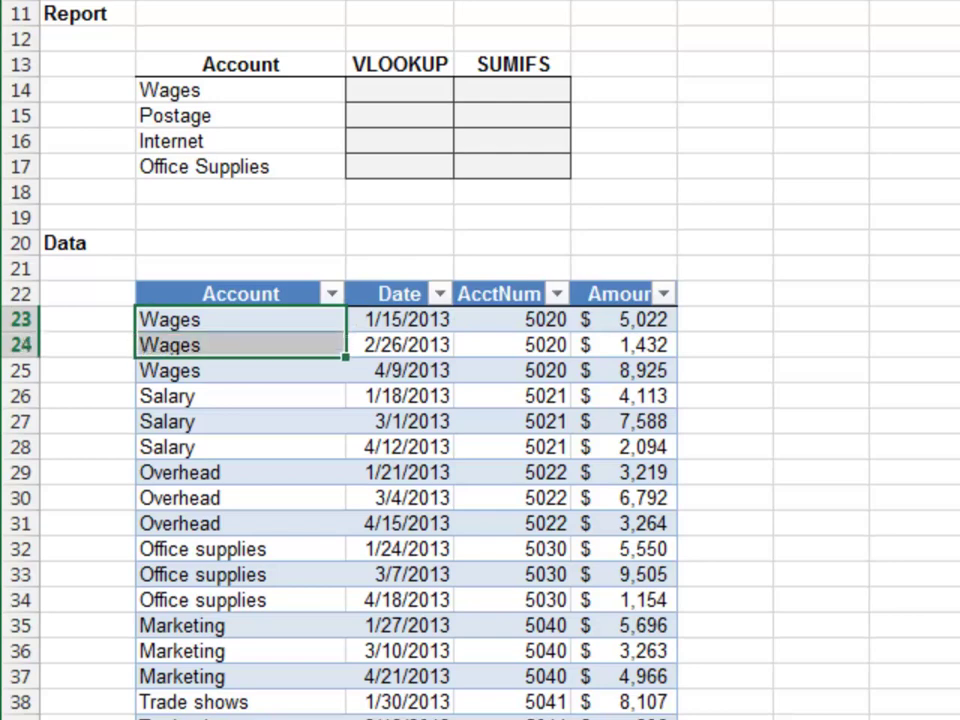
{"action": "key", "text": "shift+Right"}
{"action": "key", "text": "shift+Right"}
{"action": "key", "text": "shift+Right"}
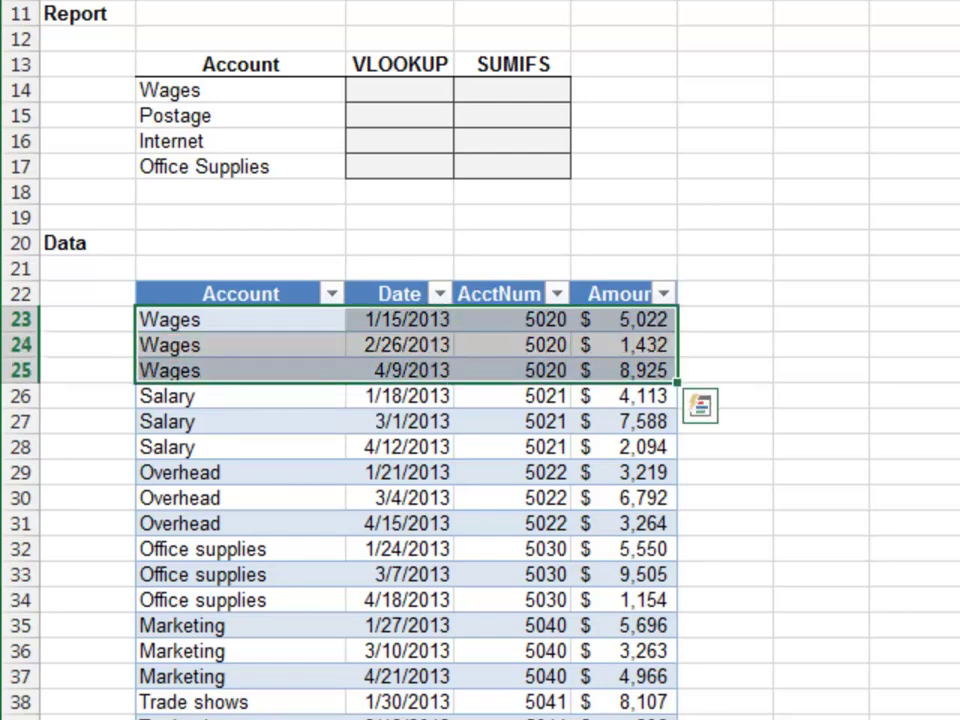
{"action": "key", "text": "Up"}
{"action": "key", "text": "Right"}
{"action": "key", "text": "ctrl+Up"}
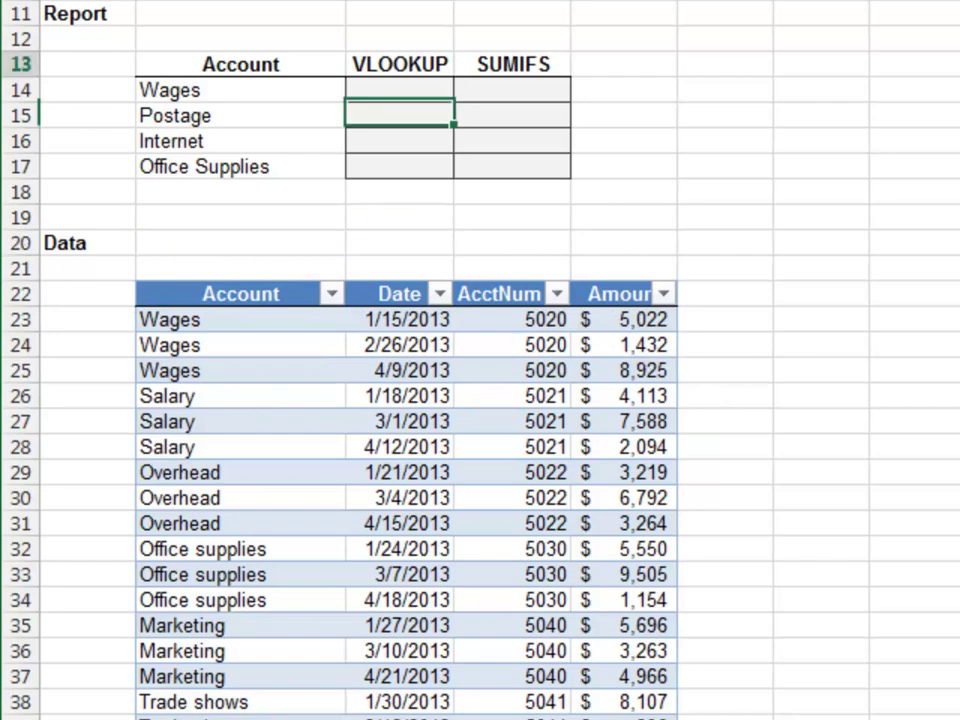
{"action": "key", "text": "Down"}
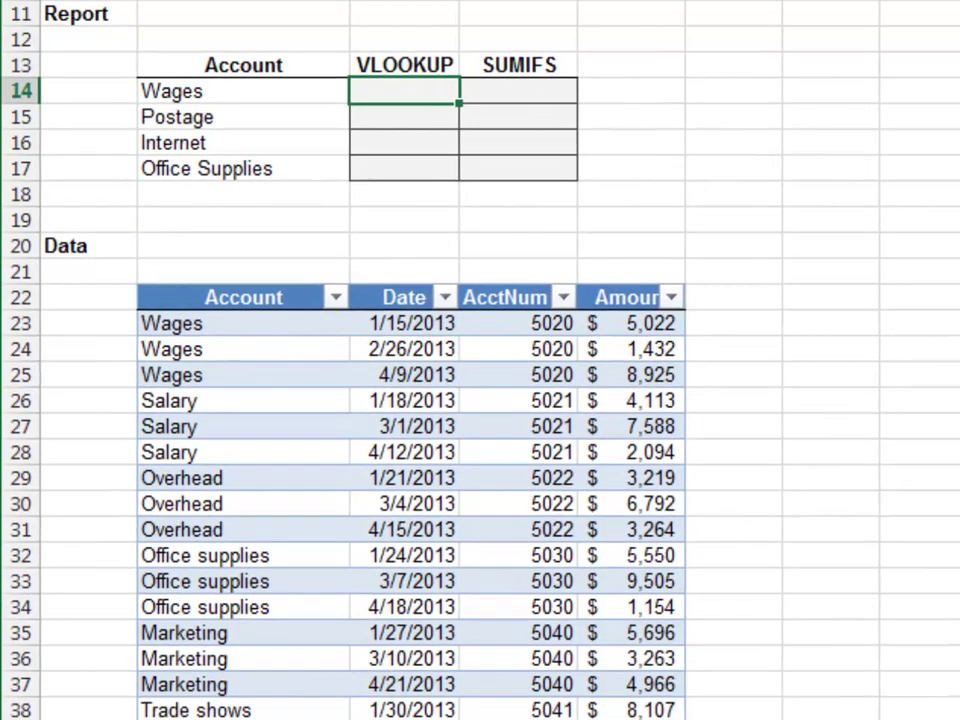
Step: Enter =VLOOKUP(B14,tbl_data,4,0) in C14 and fill it down to C17
{"action": "type", "text": "=vl"}
{"action": "key", "text": "Tab"}
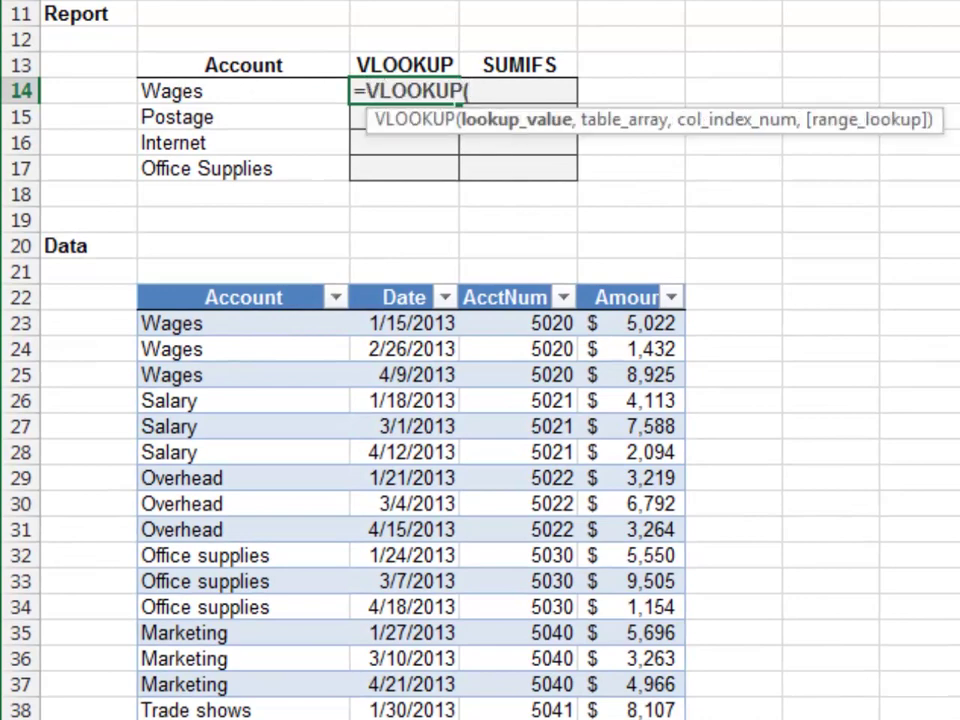
{"action": "key", "text": "Left"}
{"action": "type", "text": ",t"}
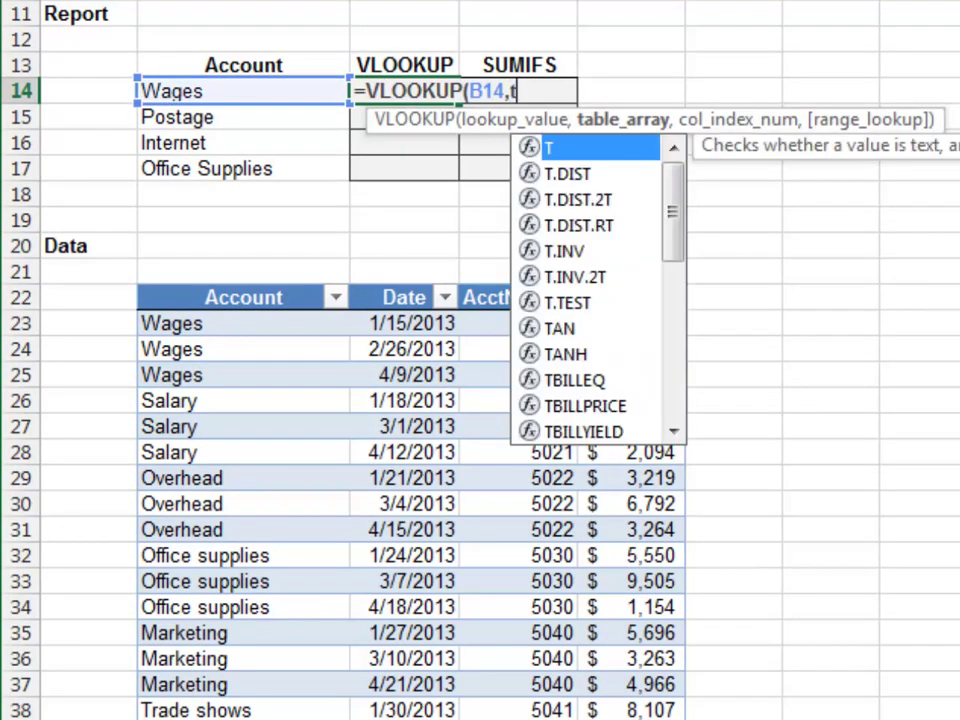
{"action": "type", "text": "bl"}
{"action": "key", "text": "Down"}
{"action": "key", "text": "Tab"}
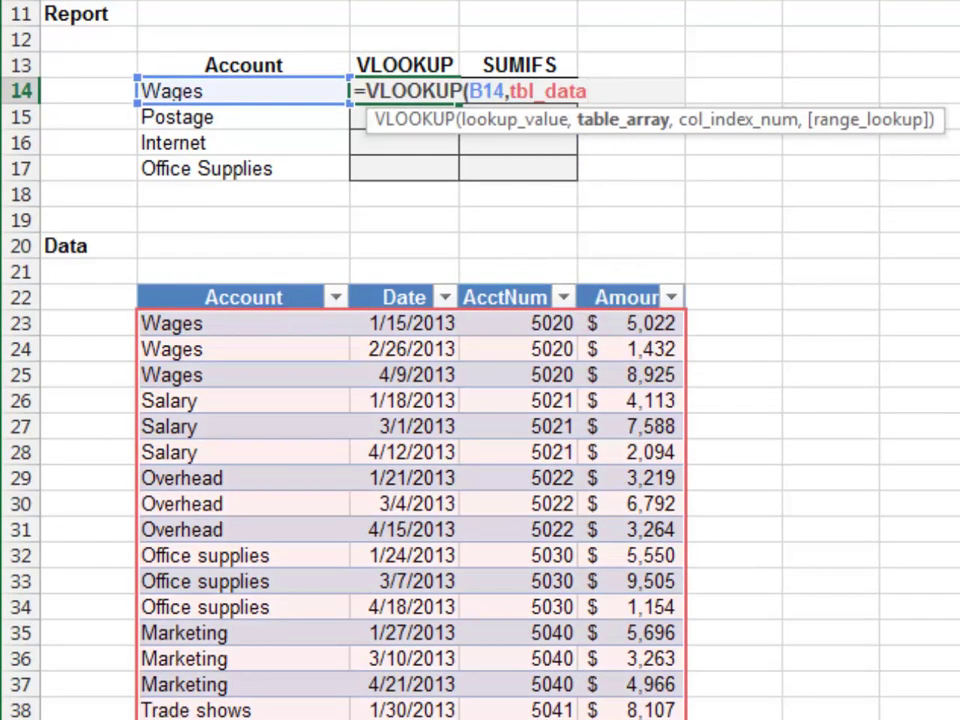
{"action": "type", "text": ",4"}
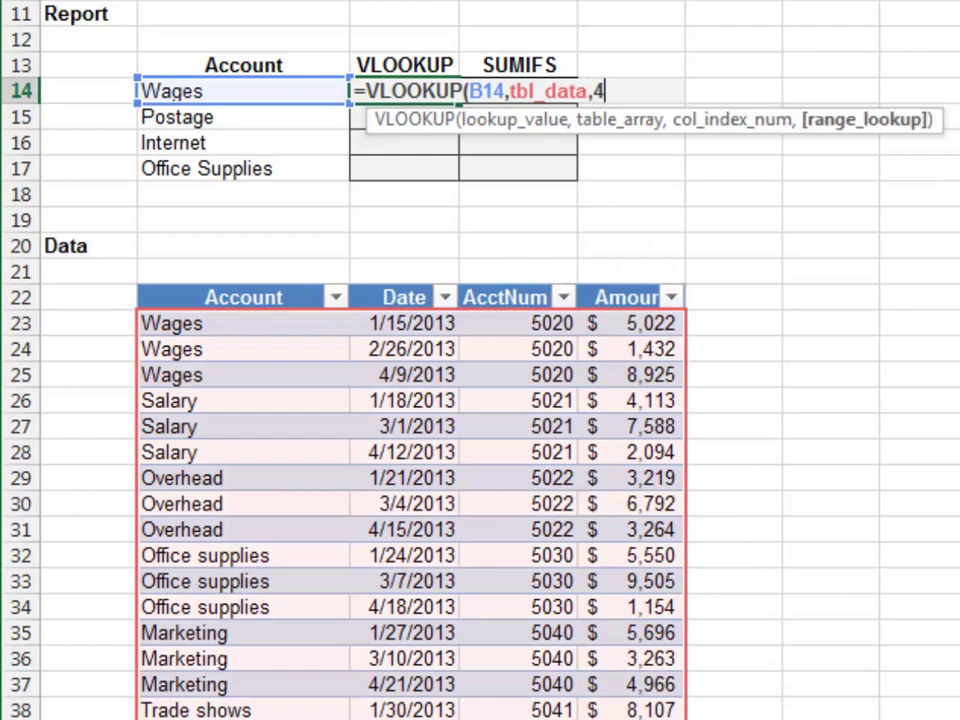
{"action": "type", "text": ",0"}
{"action": "key", "text": "Return"}
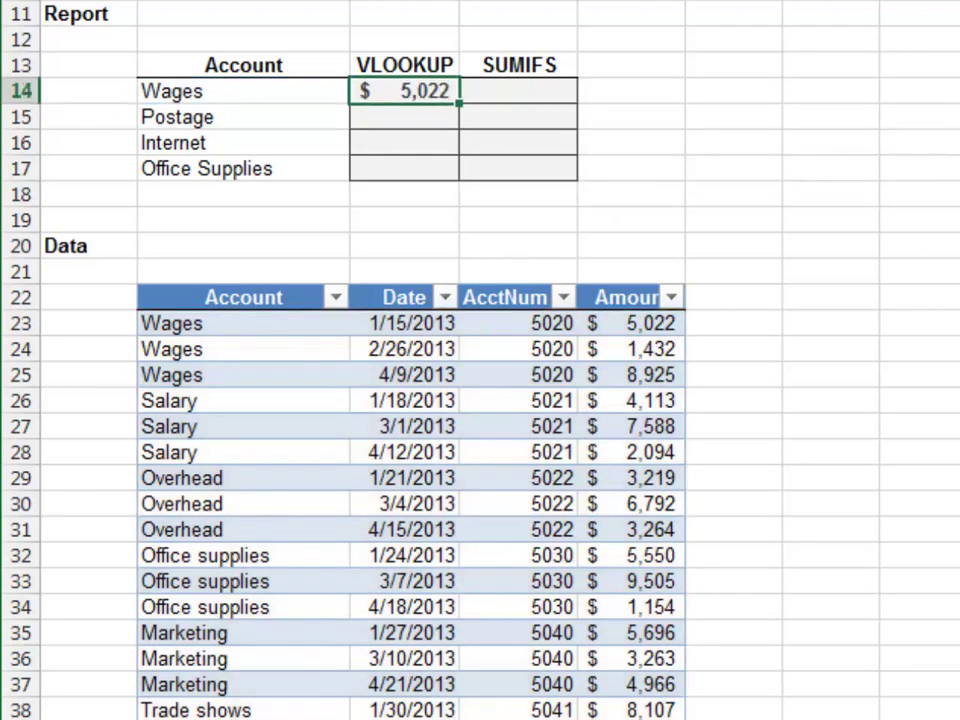
{"action": "left_click_drag", "start_coordinate": [459, 108], "coordinate": [445, 170]}
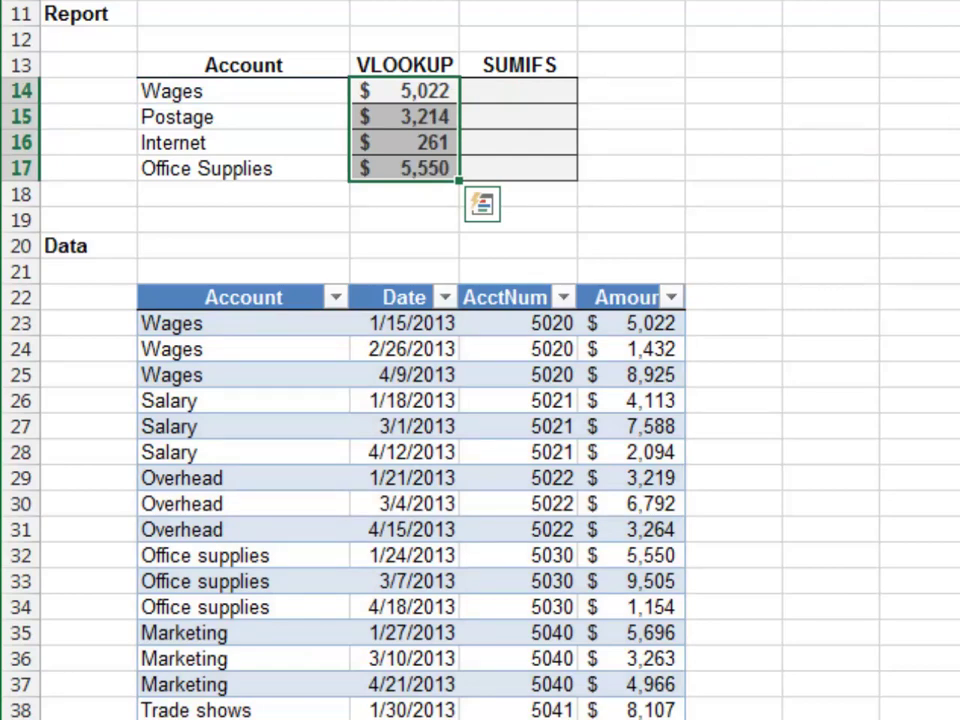
{"action": "left_click", "coordinate": [405, 91]}
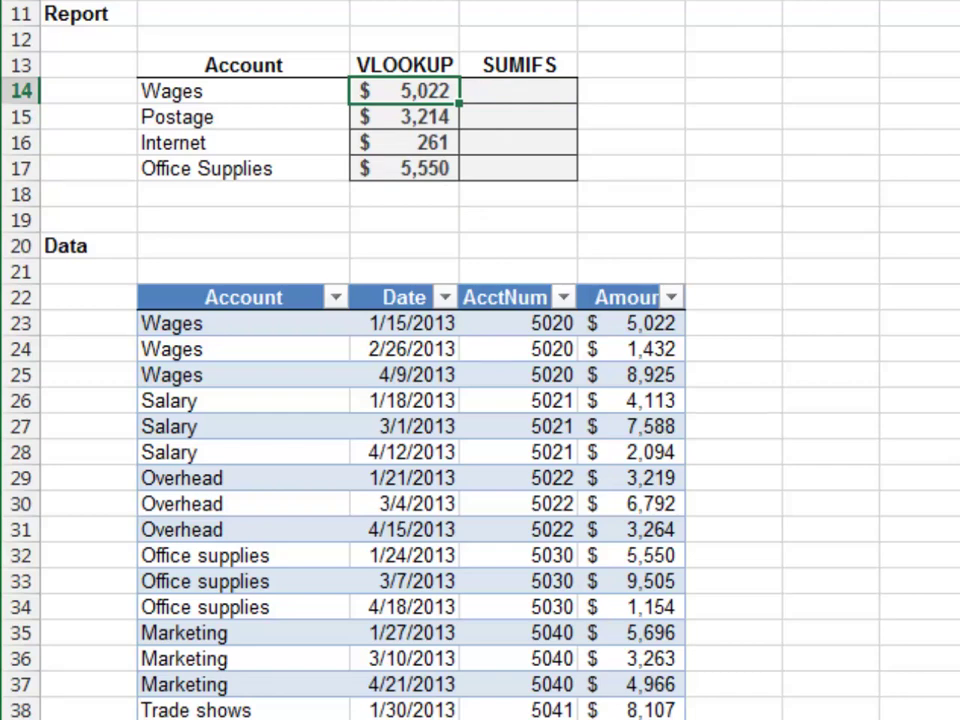
Step: Start a SUMIFS in D14 with tbl_data[Amount] as the sum range
{"action": "left_click", "coordinate": [518, 91]}
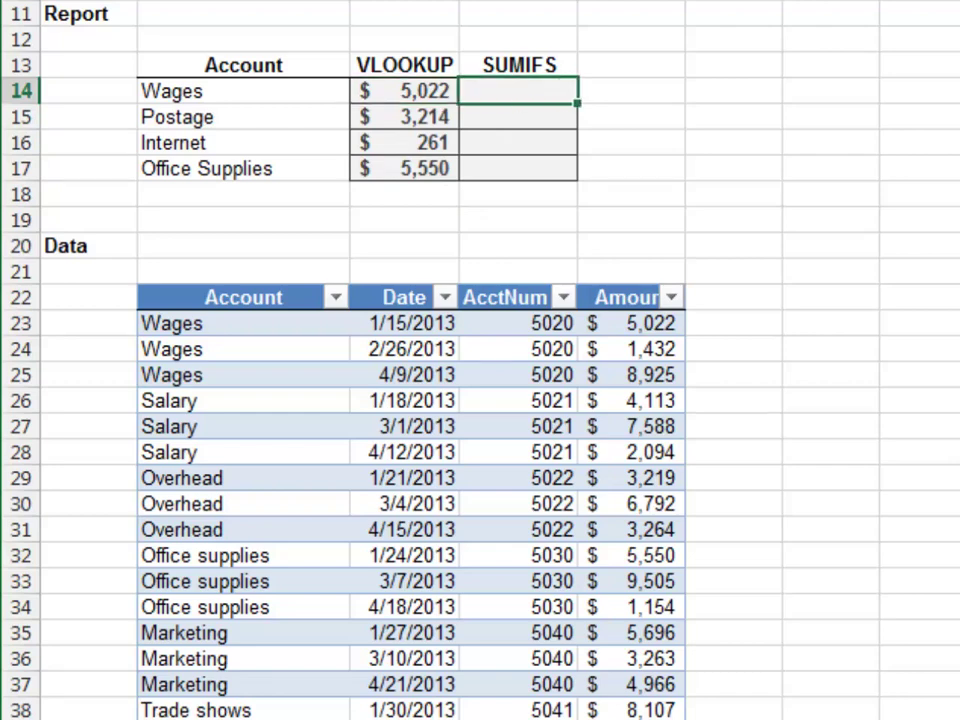
{"action": "type", "text": "=sumifs"}
{"action": "key", "text": "Tab"}
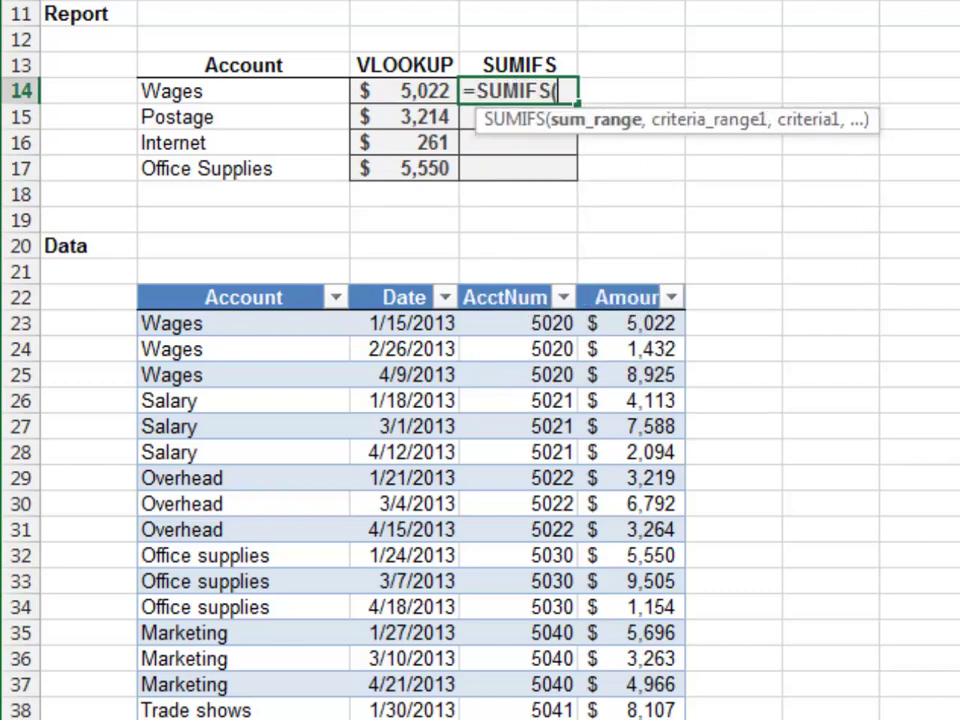
{"action": "type", "text": "tbl"}
{"action": "key", "text": "Down"}
{"action": "key", "text": "Tab"}
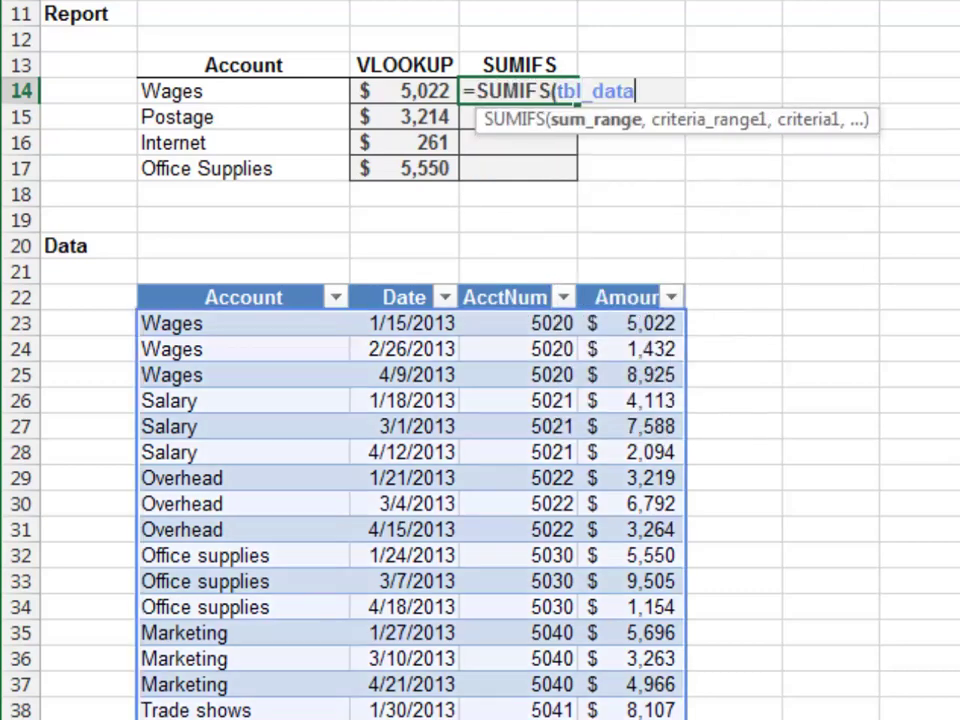
{"action": "type", "text": "["}
{"action": "key", "text": "Down"}
{"action": "key", "text": "Down"}
{"action": "key", "text": "Down"}
{"action": "key", "text": "Tab"}
Step: Add tbl_data[Account] as criteria range with B14 as criterion to finish the formula
{"action": "type", "text": "],tb"}
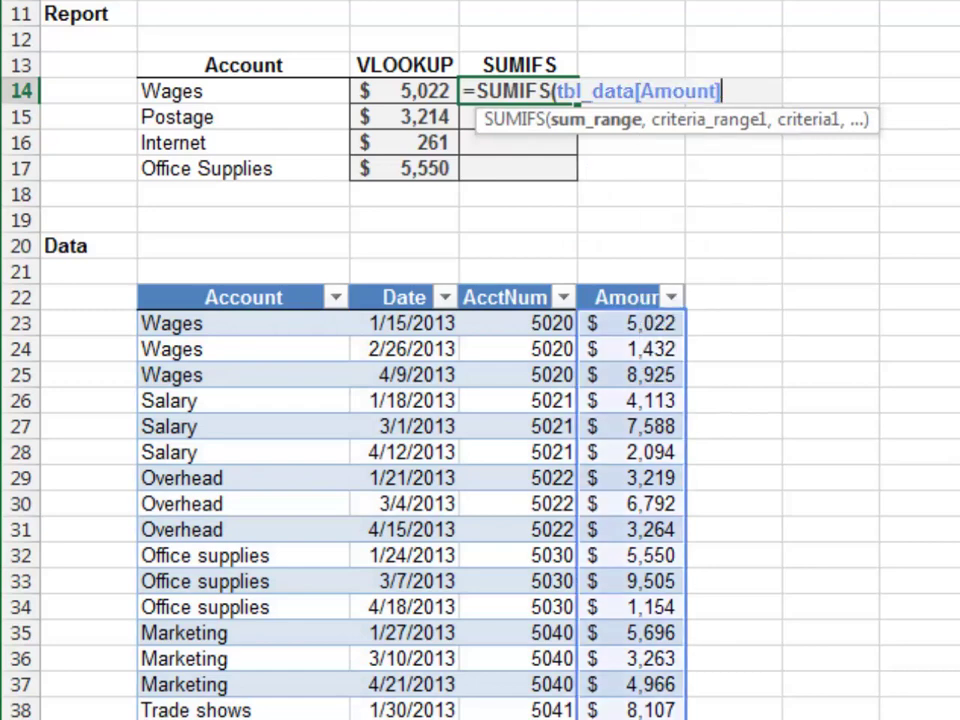
{"action": "type", "text": "l"}
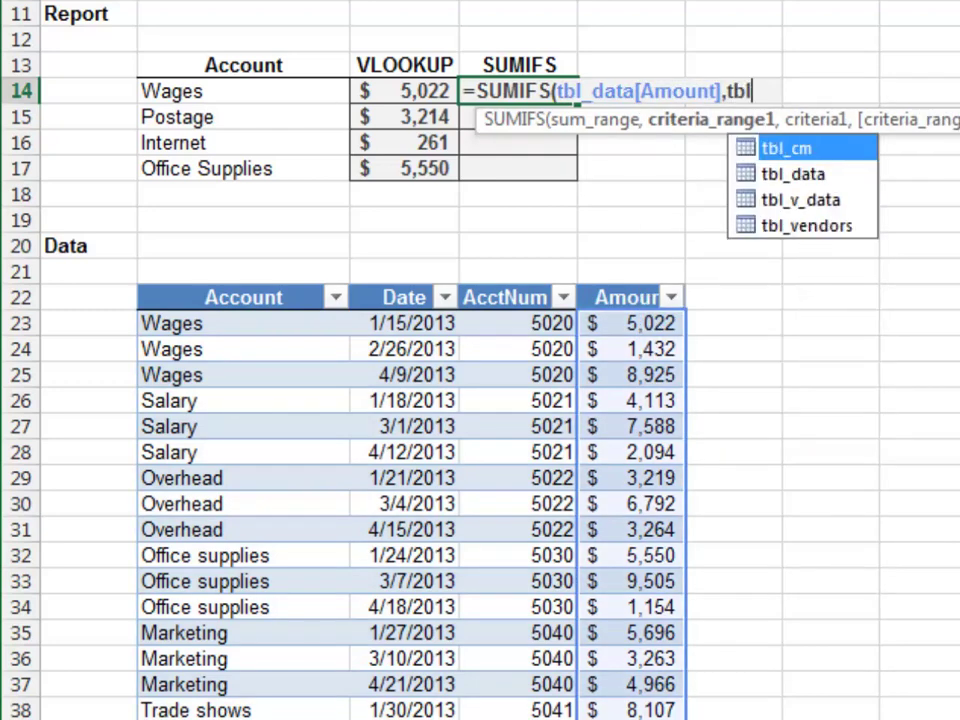
{"action": "key", "text": "Down"}
{"action": "key", "text": "Tab"}
{"action": "type", "text": "["}
{"action": "key", "text": "Tab"}
{"action": "type", "text": "]"}
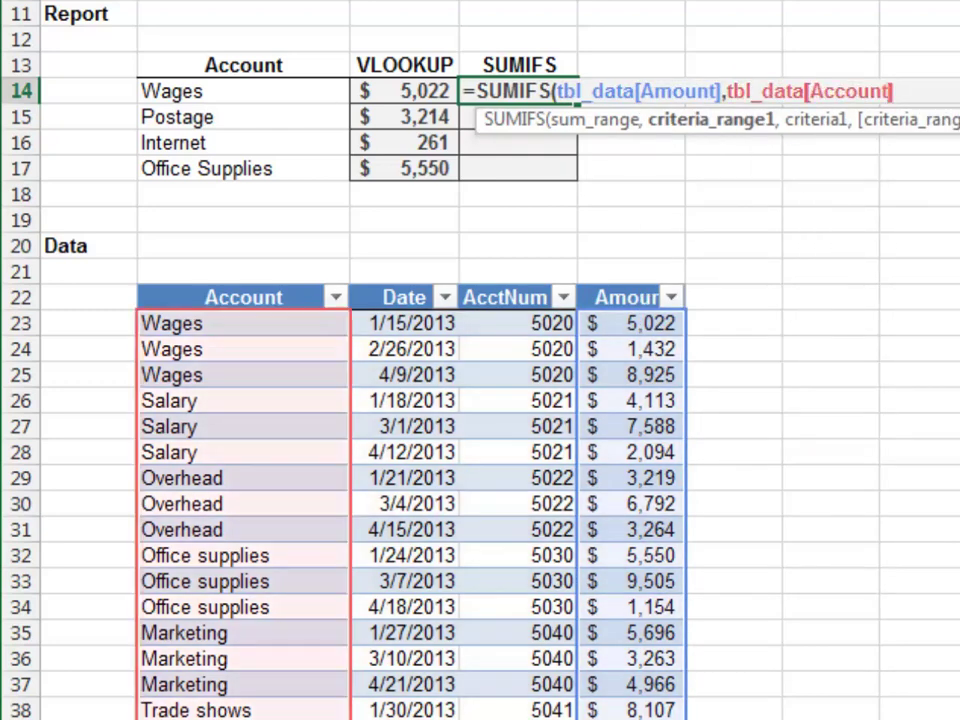
{"action": "type", "text": ","}
{"action": "left_click", "coordinate": [146, 91]}
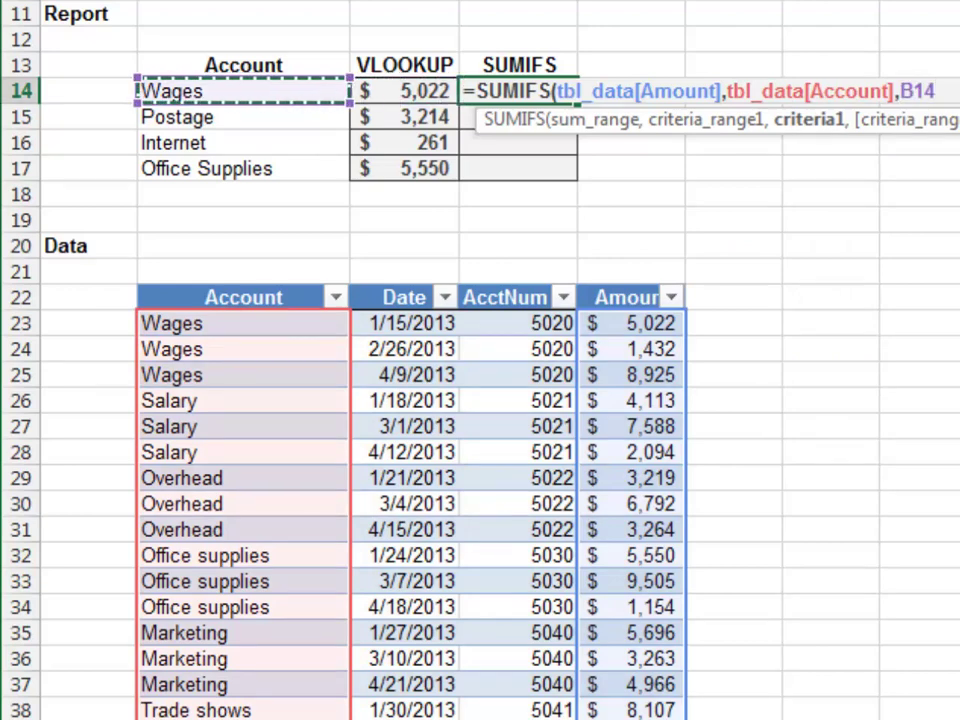
{"action": "type", "text": ")"}
{"action": "key", "text": "Return"}
Step: Fill the SUMIFS formula down D14:D17 with Ctrl+D
{"action": "key", "text": "Up"}
{"action": "key", "text": "shift+Down"}
{"action": "key", "text": "shift+Down"}
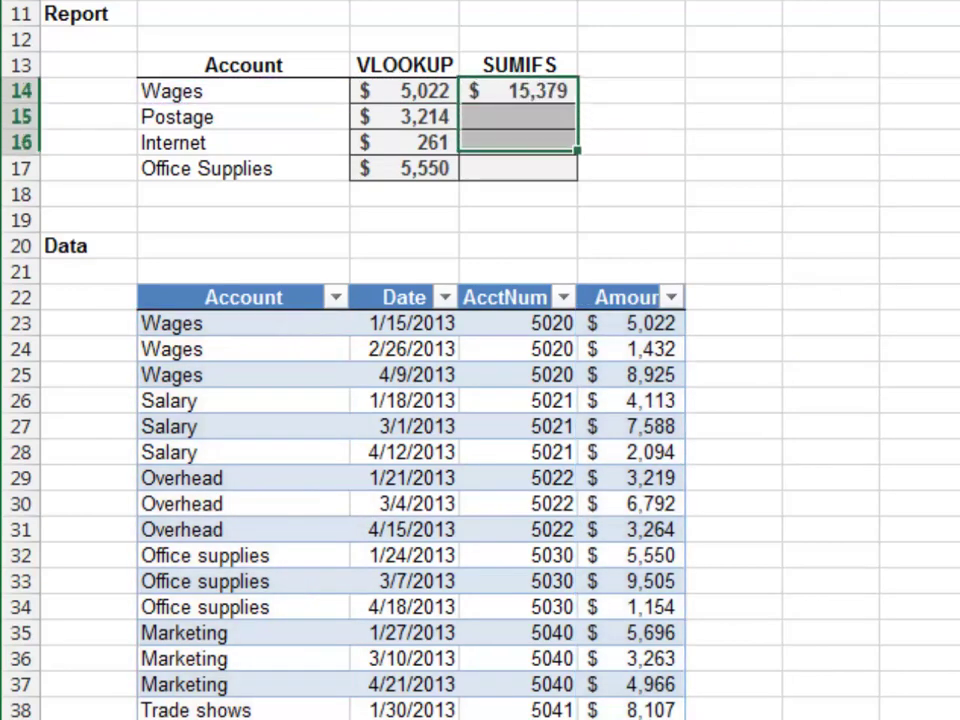
{"action": "key", "text": "shift+Down"}
{"action": "key", "text": "ctrl+d"}
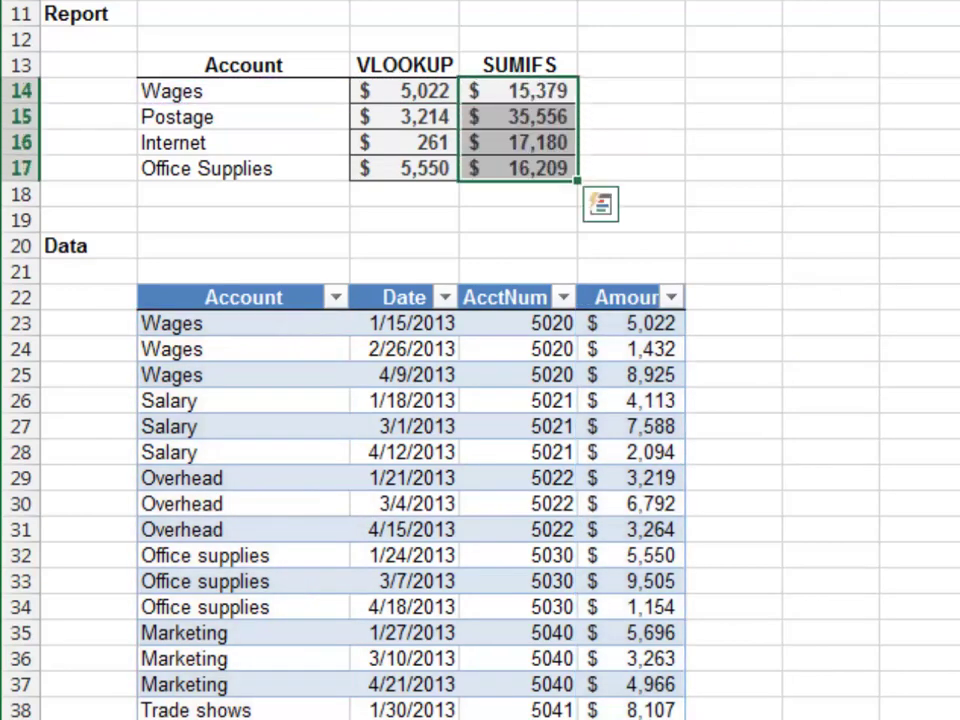
{"action": "left_click", "coordinate": [631, 91]}
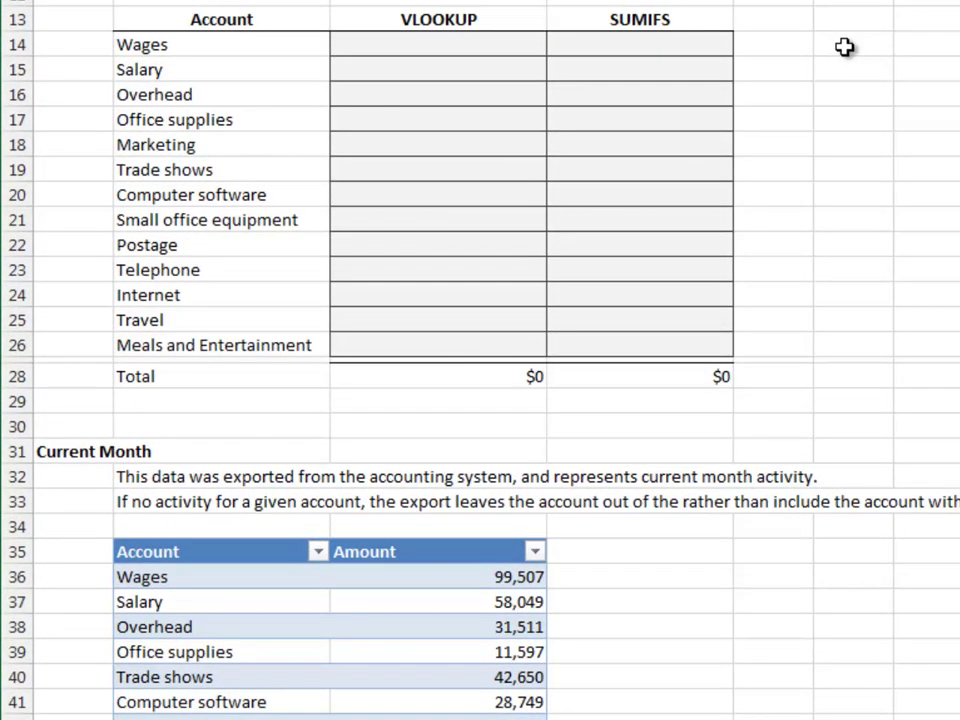
Step: Enter =VLOOKUP(B14,tbl_cm,2,0) in D14 and copy it down through all accounts to D26
{"action": "left_click", "coordinate": [537, 46]}
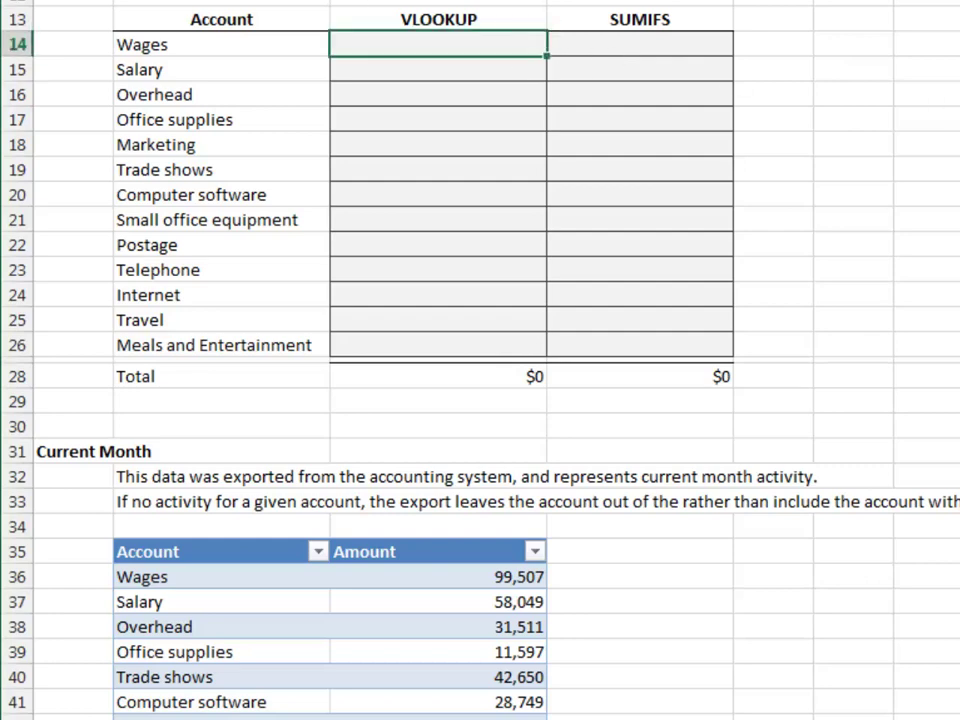
{"action": "type", "text": "=VLOOKUP("}
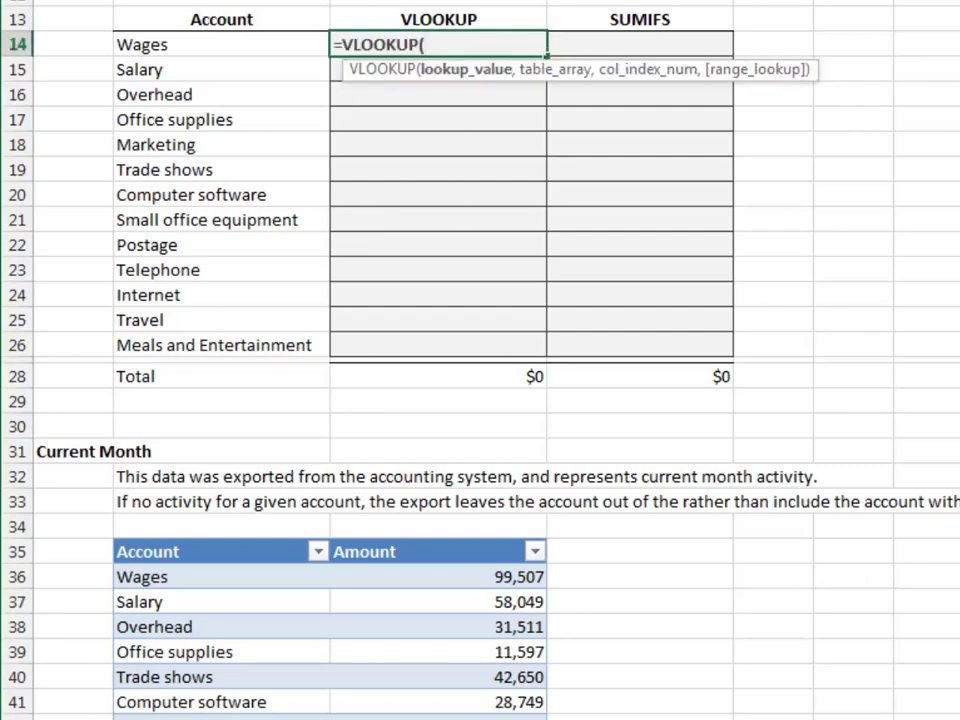
{"action": "left_click", "coordinate": [221, 44]}
{"action": "type", "text": ",tbl"}
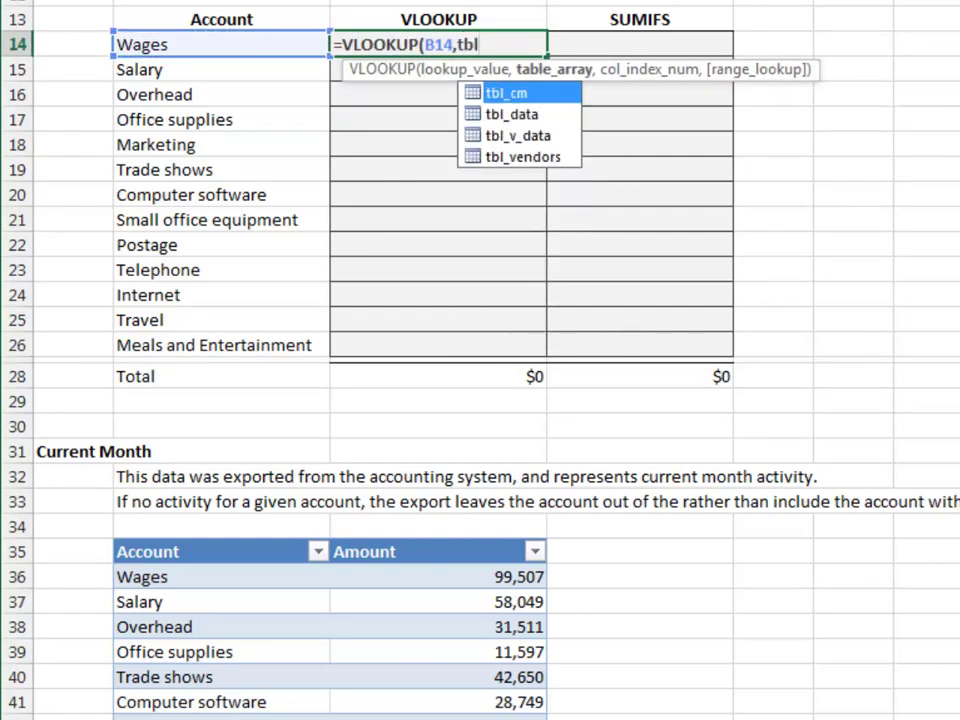
{"action": "key", "text": "Tab"}
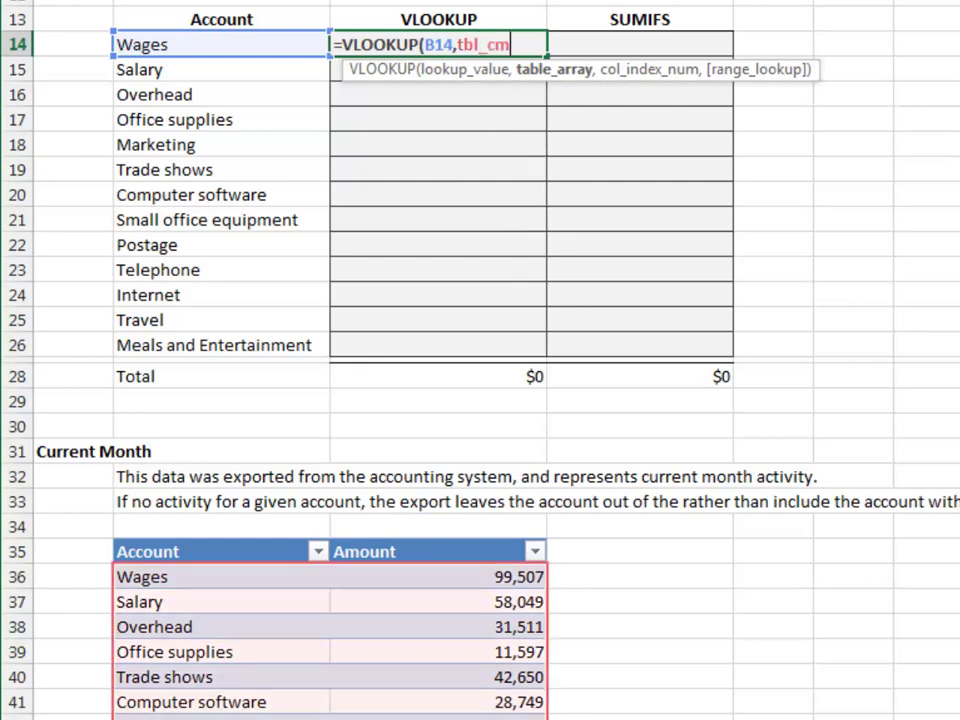
{"action": "type", "text": ",2,"}
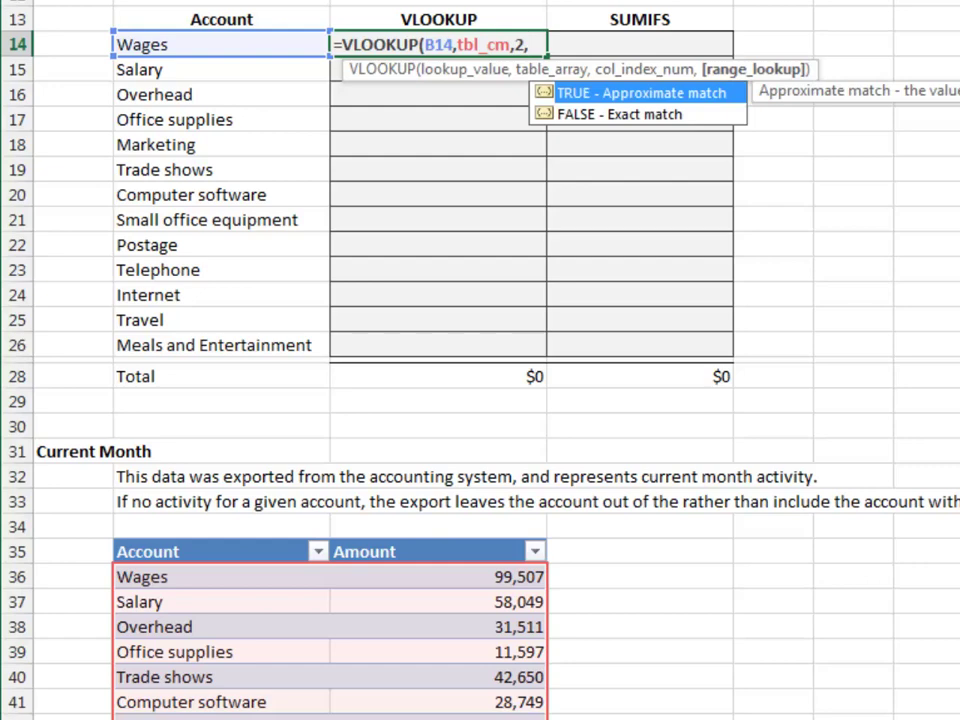
{"action": "type", "text": "0)"}
{"action": "key", "text": "ctrl+Return"}
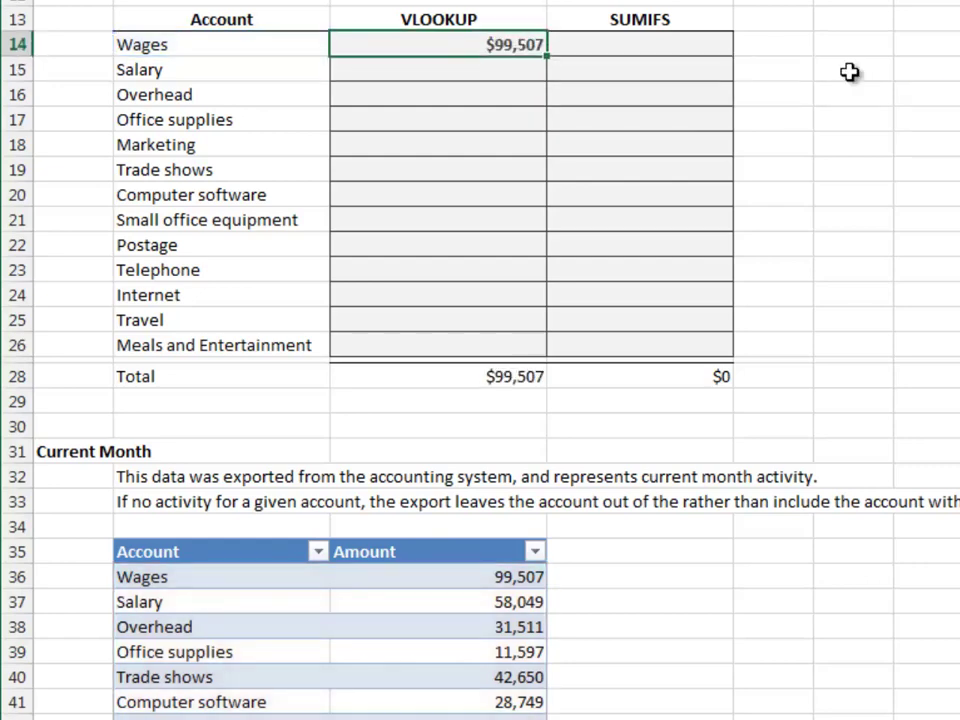
{"action": "double_click", "coordinate": [547, 57]}
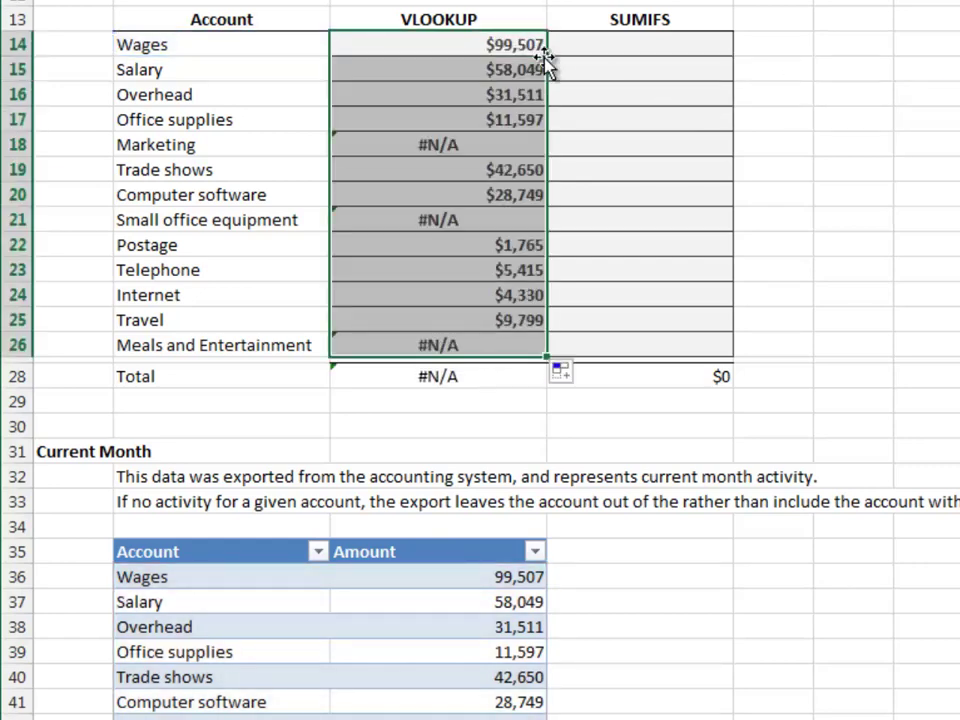
{"action": "left_click", "coordinate": [699, 45]}
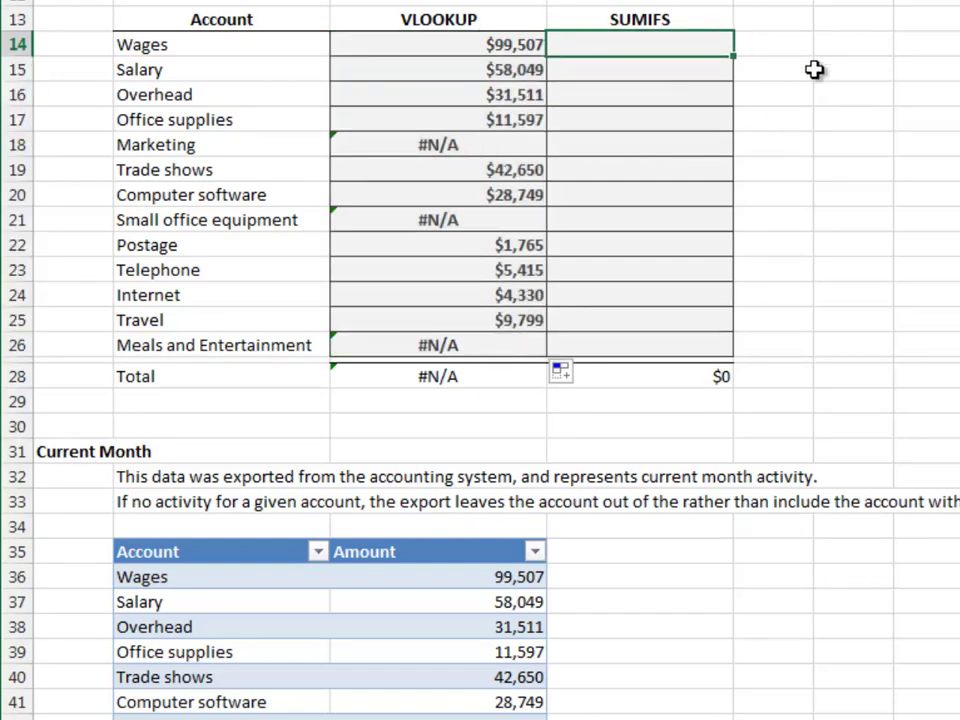
Step: Enter =SUMIFS(tbl_cm[Amount],tbl_cm[Account],B14) in E14 and fill it down all accounts
{"action": "type", "text": "=sumifs"}
{"action": "key", "text": "Tab"}
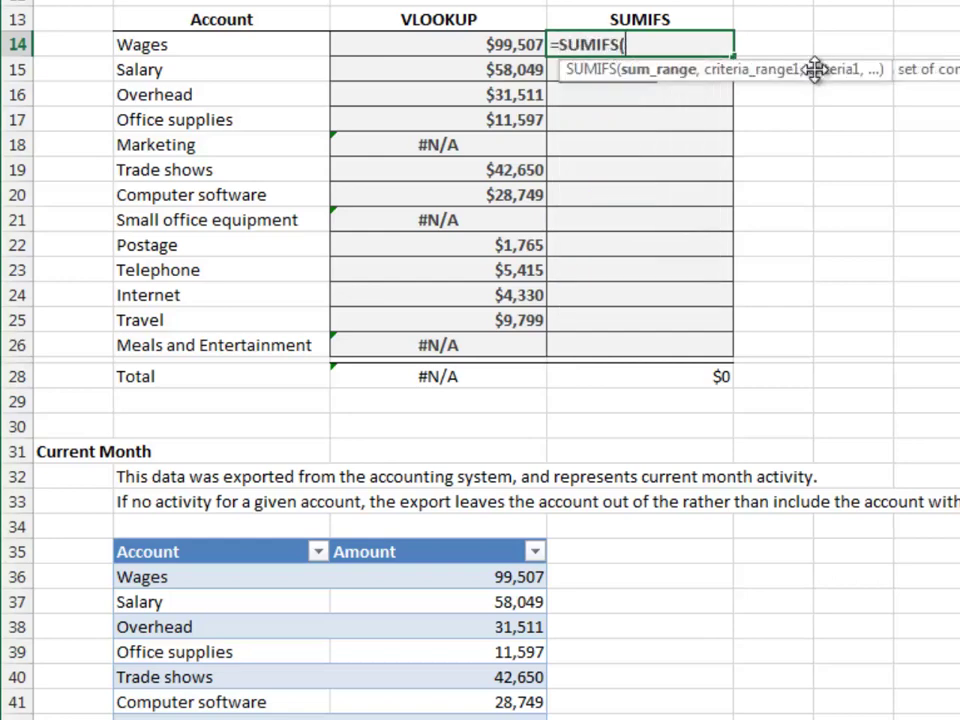
{"action": "type", "text": "tbl_cm["}
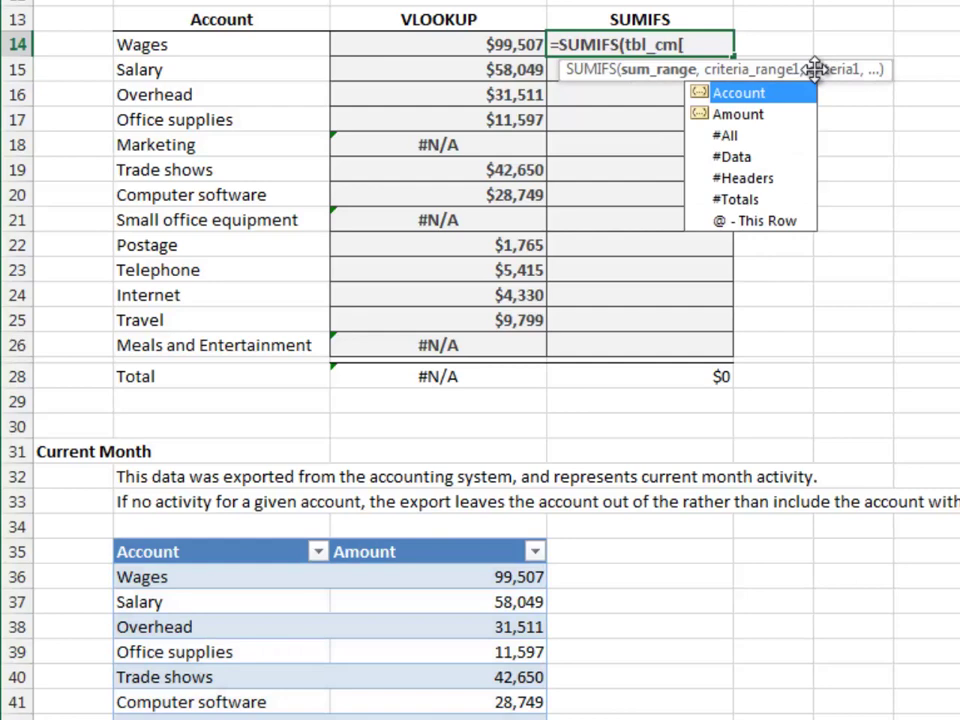
{"action": "key", "text": "Down"}
{"action": "key", "text": "Tab"}
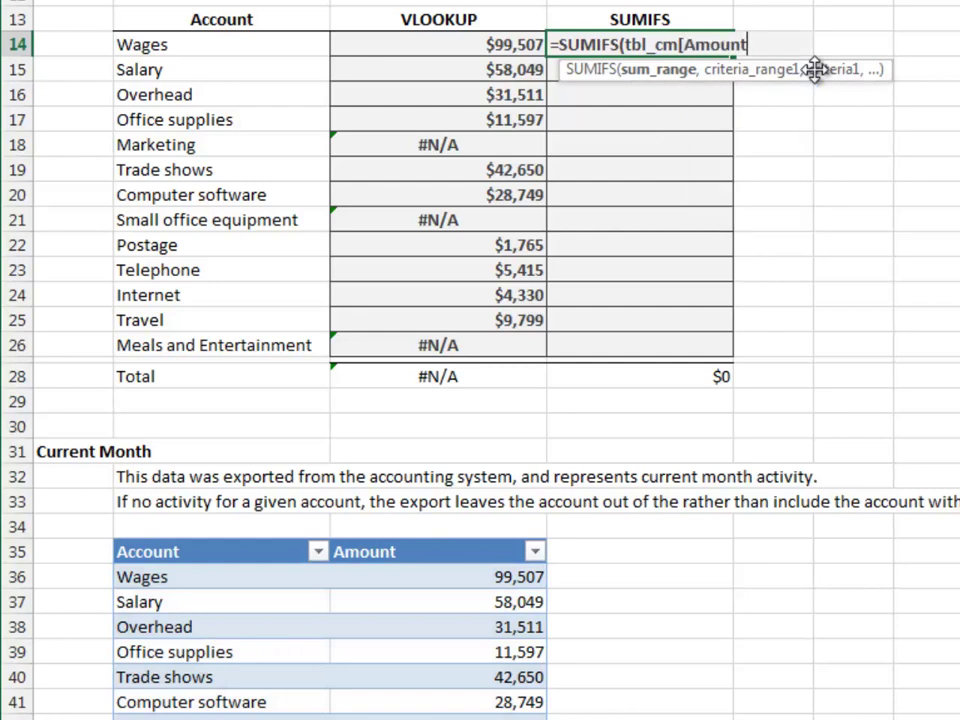
{"action": "type", "text": "],tbl"}
{"action": "key", "text": "Tab"}
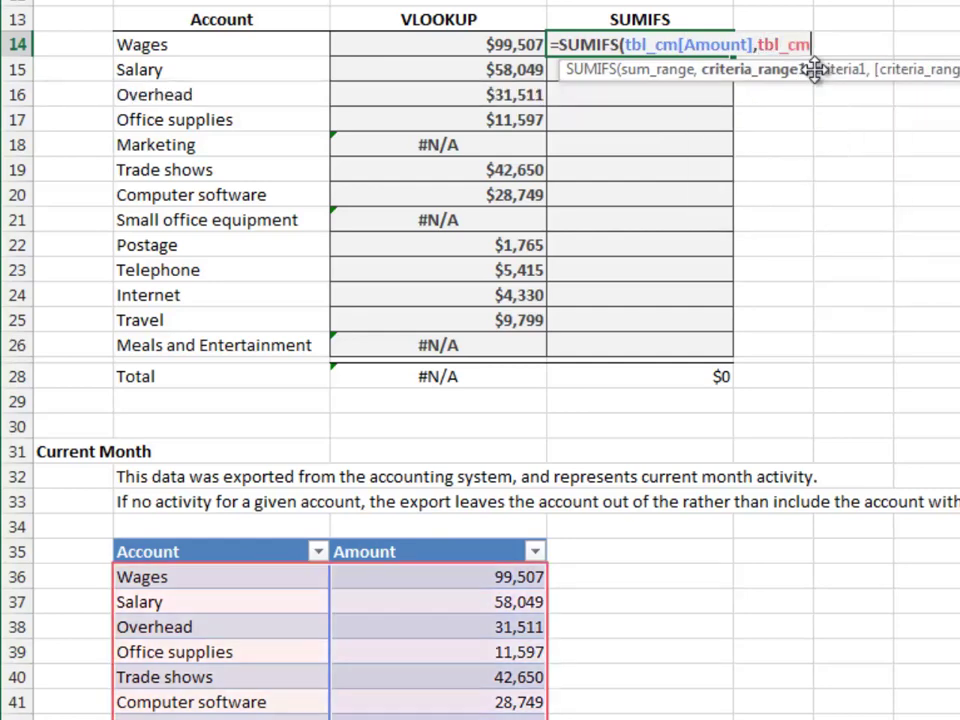
{"action": "type", "text": "["}
{"action": "key", "text": "Tab"}
{"action": "type", "text": "],"}
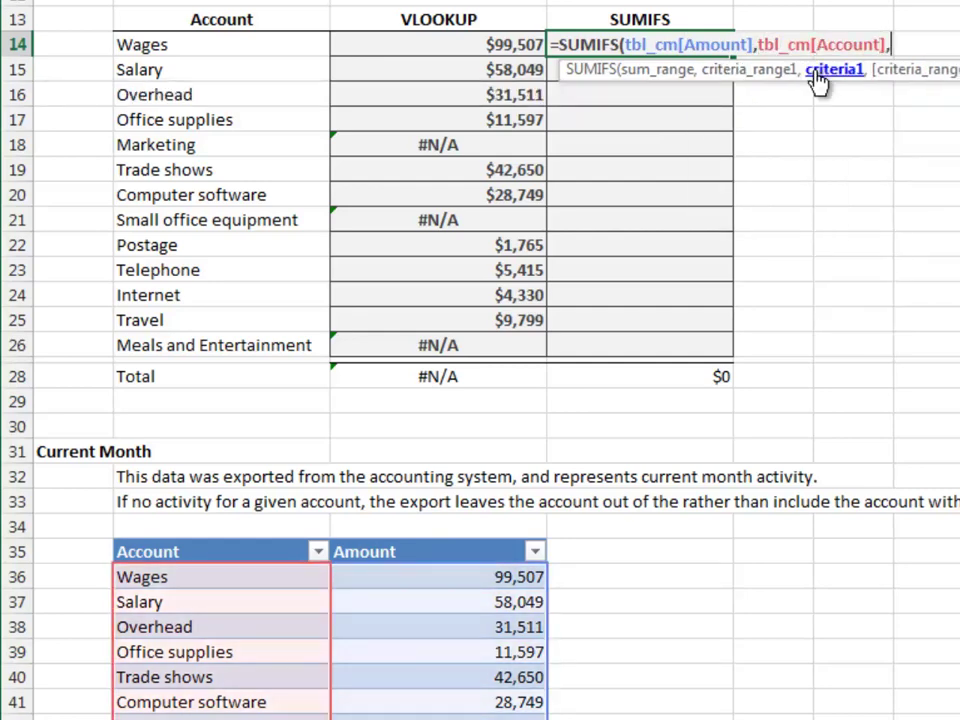
{"action": "key", "text": "Left"}
{"action": "key", "text": "Left"}
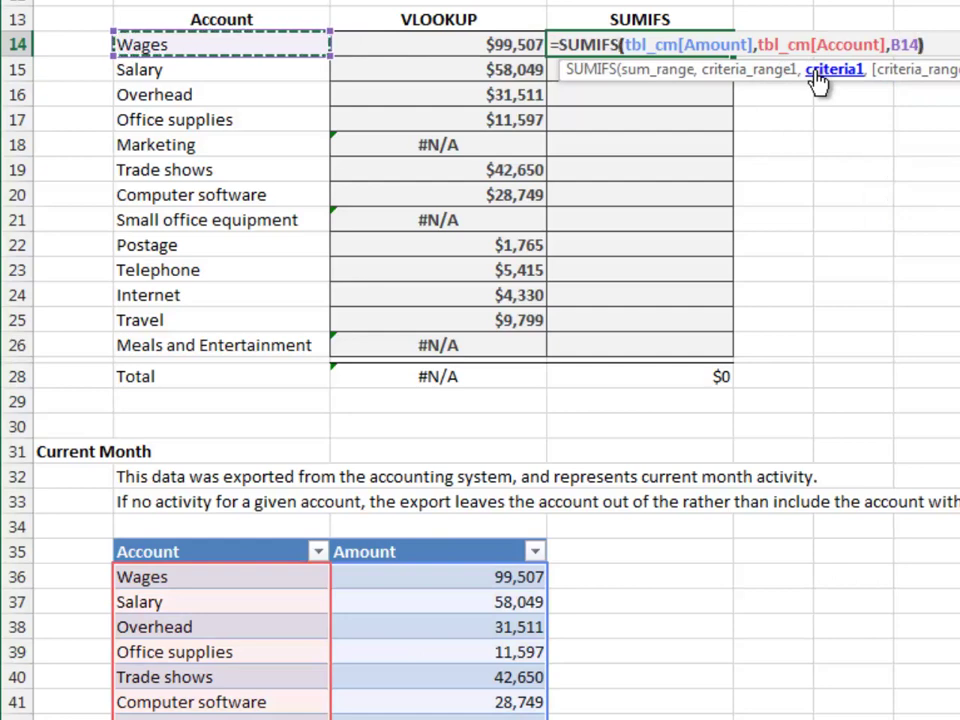
{"action": "key", "text": "ctrl+Return"}
{"action": "double_click", "coordinate": [737, 57]}
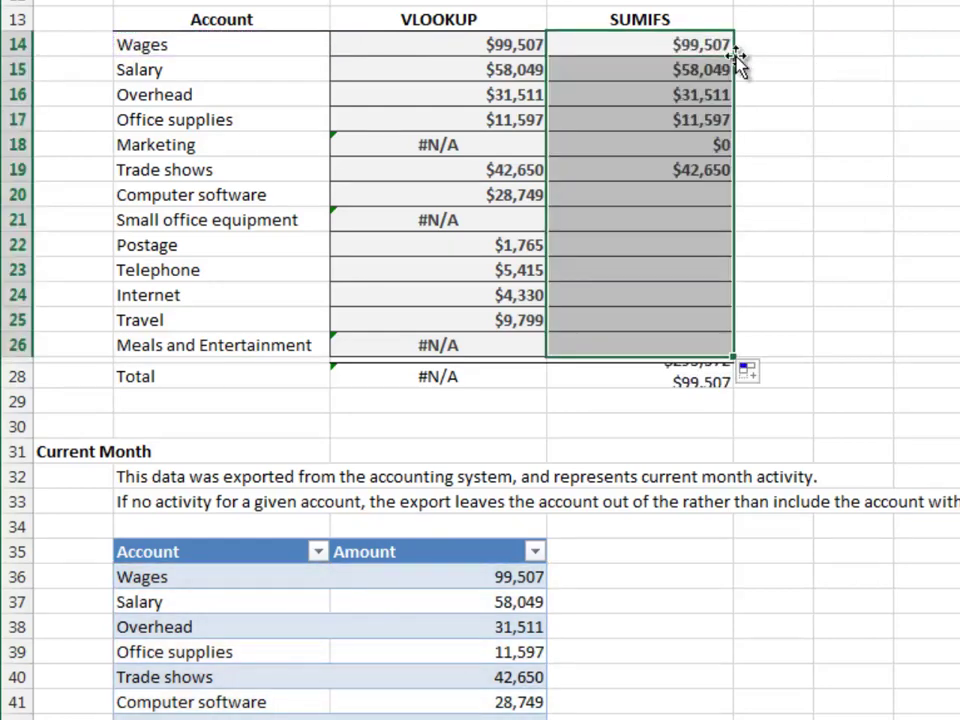
{"action": "left_click", "coordinate": [830, 66]}
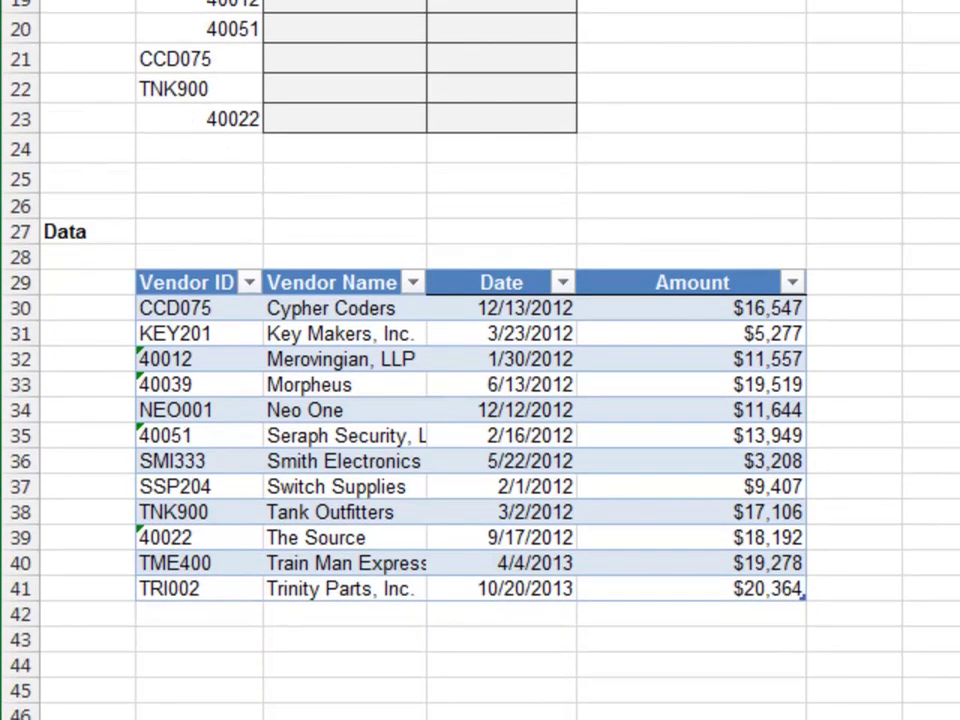
Step: Highlight the Vendor IDs in the data table and the summary to compare them
{"action": "left_click_drag", "start_coordinate": [244, 309], "coordinate": [232, 582]}
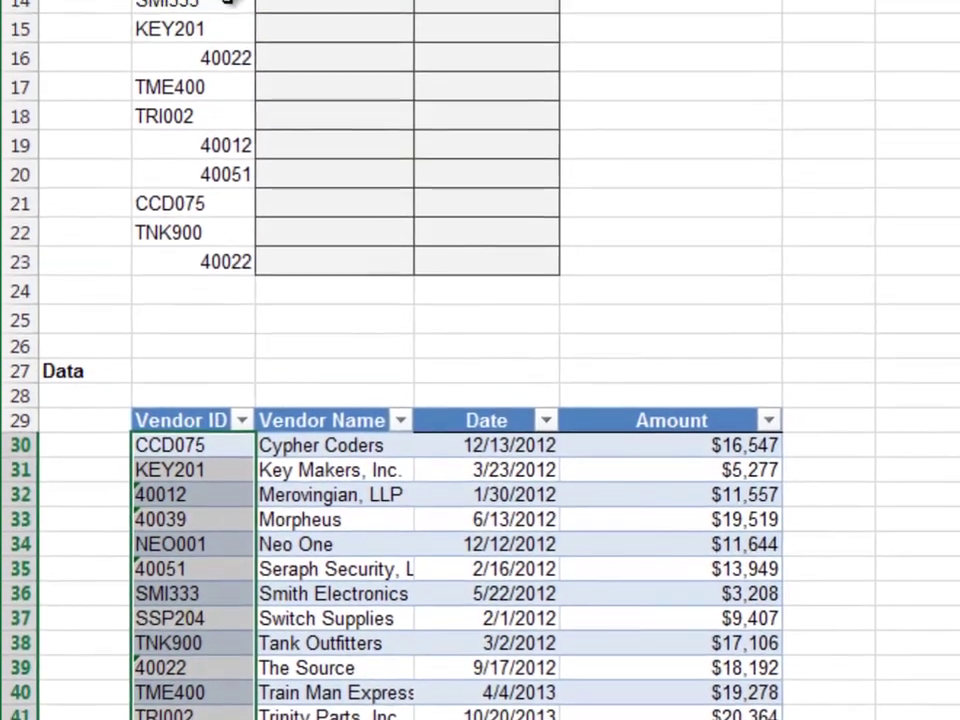
{"action": "left_click_drag", "start_coordinate": [169, 5], "coordinate": [252, 316]}
{"action": "left_click", "coordinate": [315, 53]}
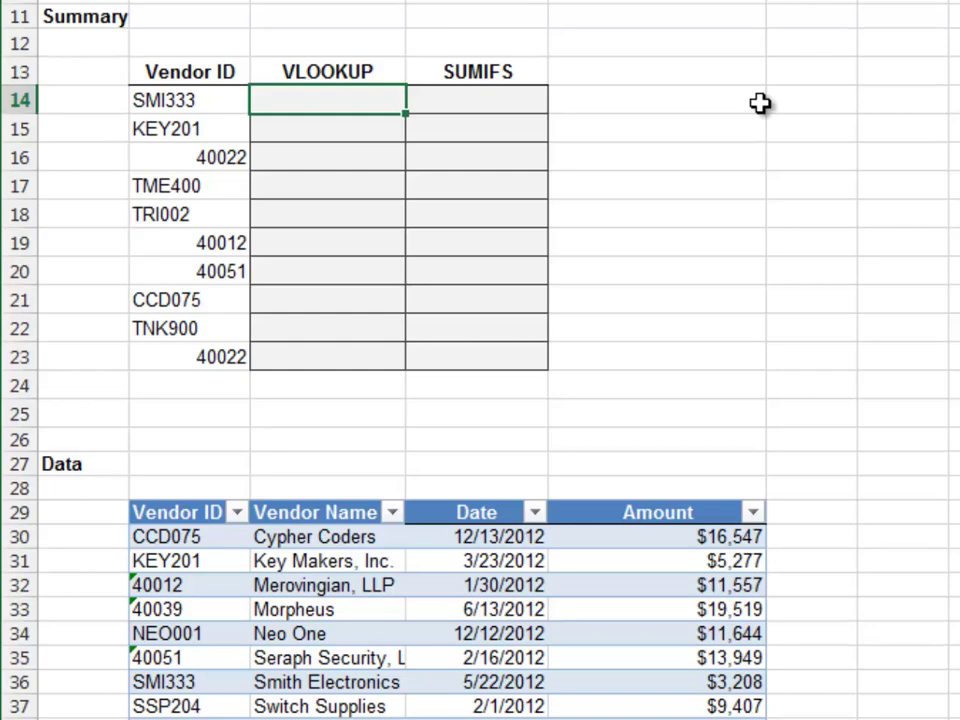
Step: Enter =VLOOKUP(B14,tbl_vendors,4,0) in C14 and fill it down to C23
{"action": "type", "text": "=VLOOKUP("}
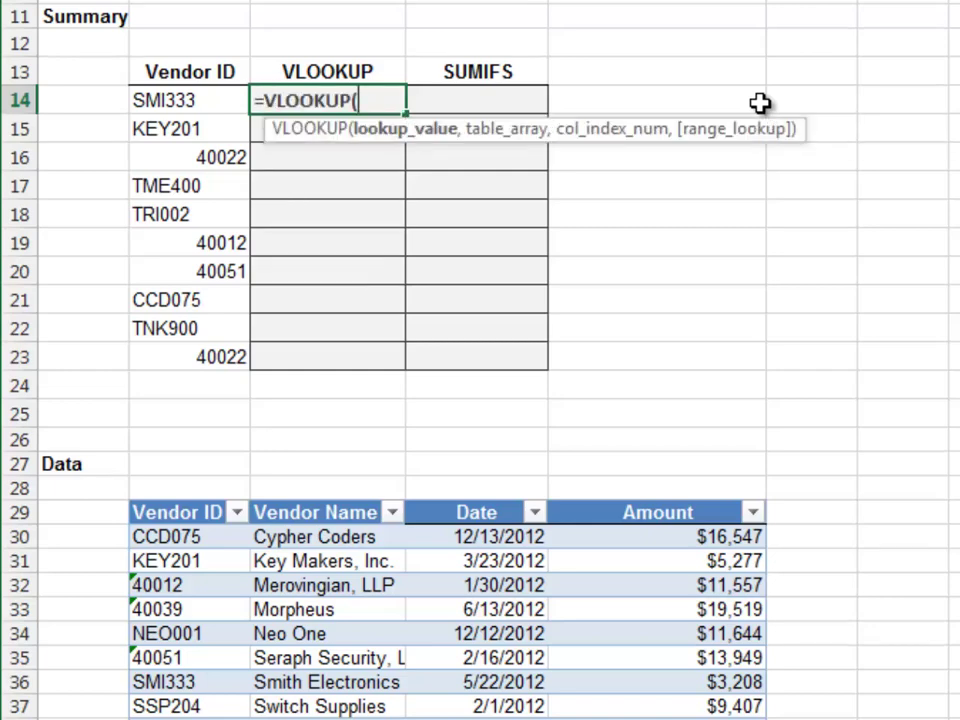
{"action": "key", "text": "Left"}
{"action": "type", "text": ","}
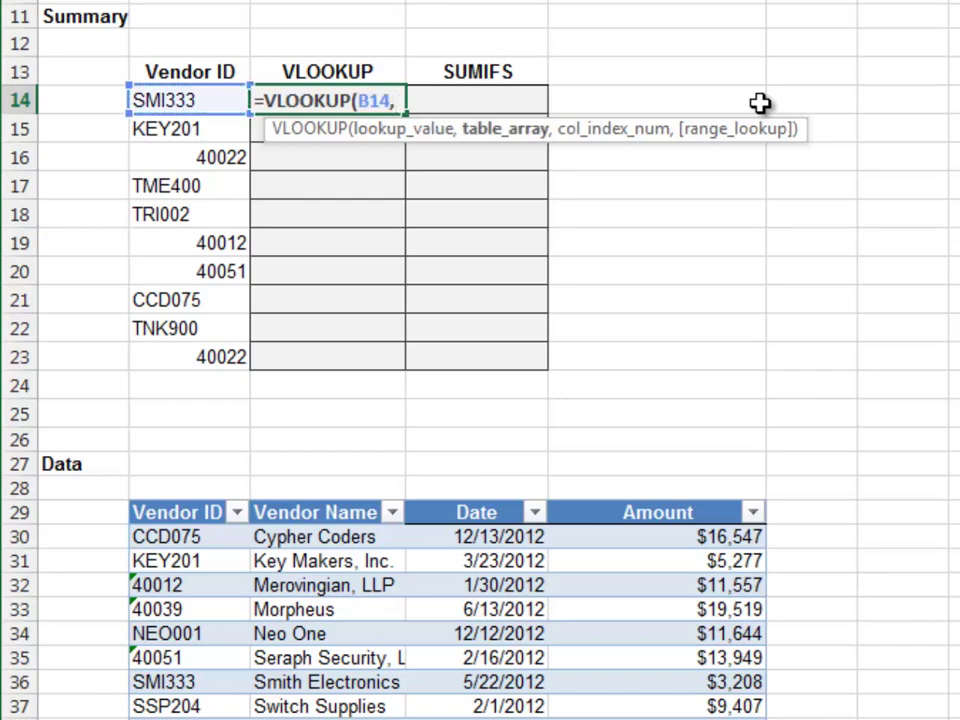
{"action": "type", "text": "tbl"}
{"action": "key", "text": "Down"}
{"action": "key", "text": "Down"}
{"action": "key", "text": "Down"}
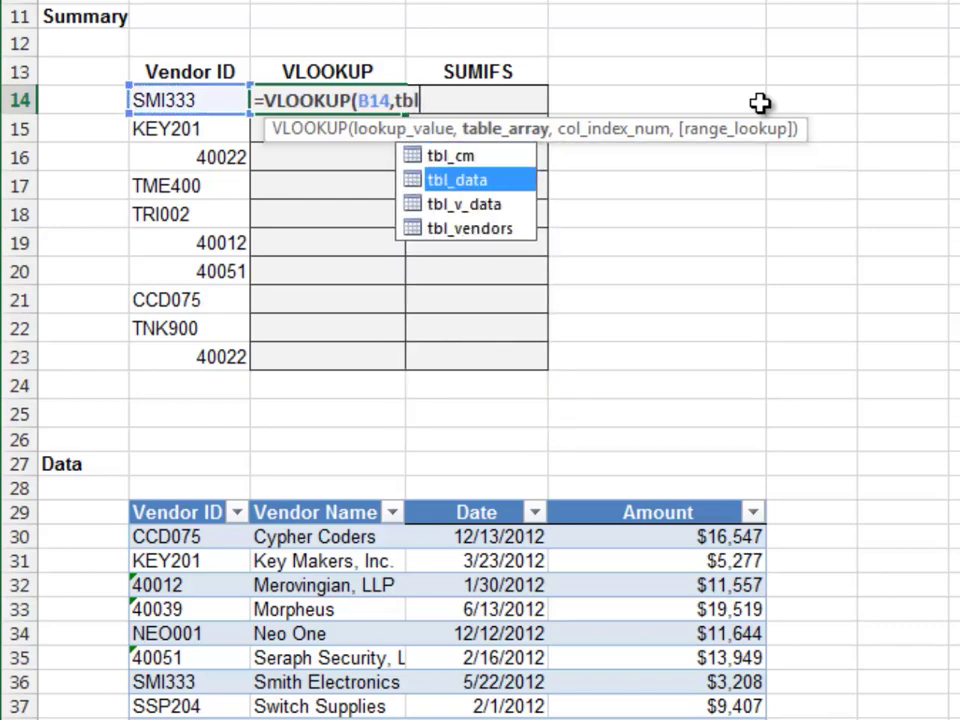
{"action": "key", "text": "Tab"}
{"action": "type", "text": ","}
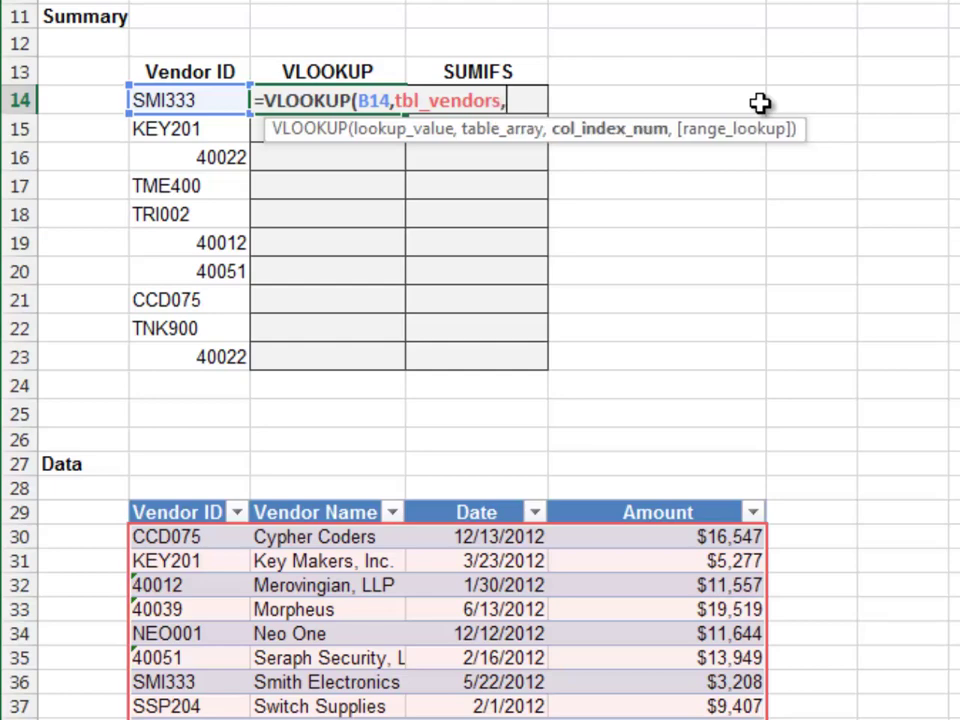
{"action": "type", "text": "4,0)"}
{"action": "key", "text": "Return"}
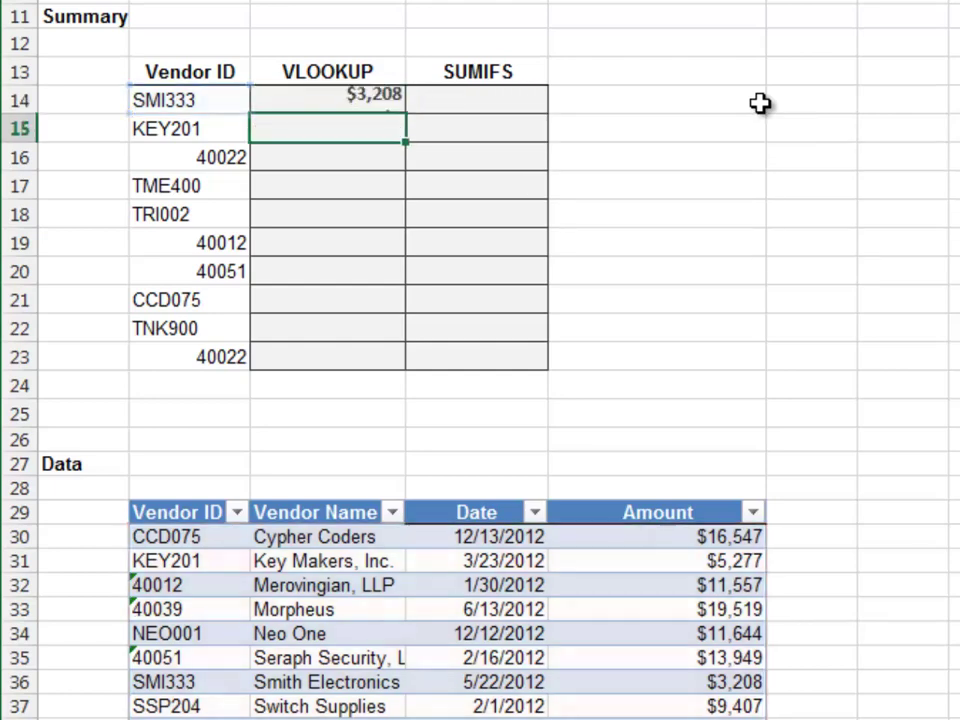
{"action": "key", "text": "Up"}
{"action": "double_click", "coordinate": [403, 118]}
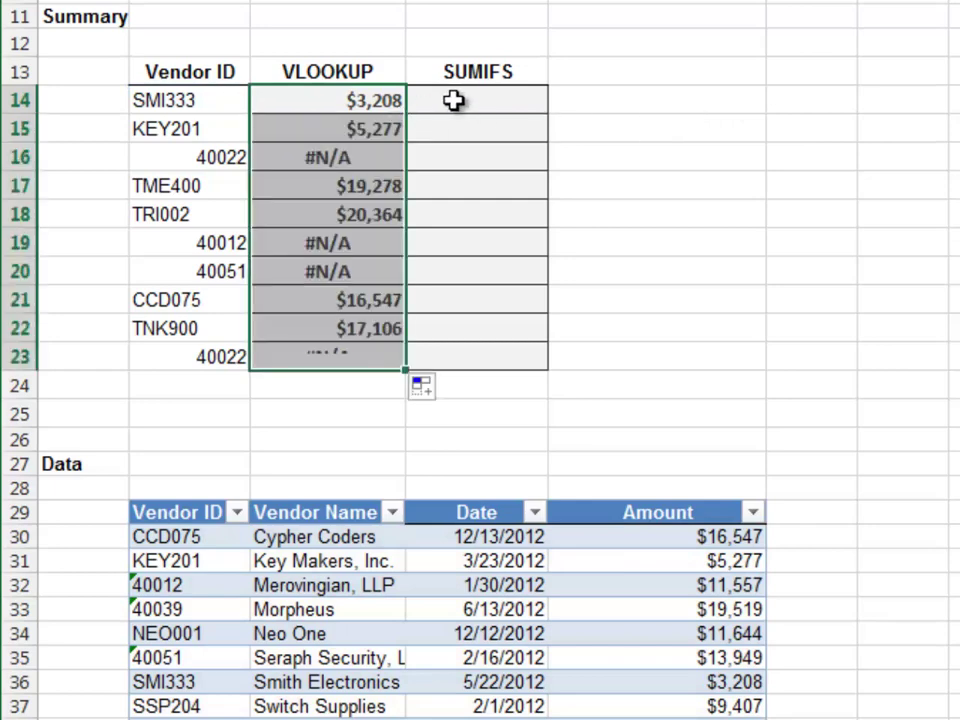
{"action": "left_click", "coordinate": [458, 100]}
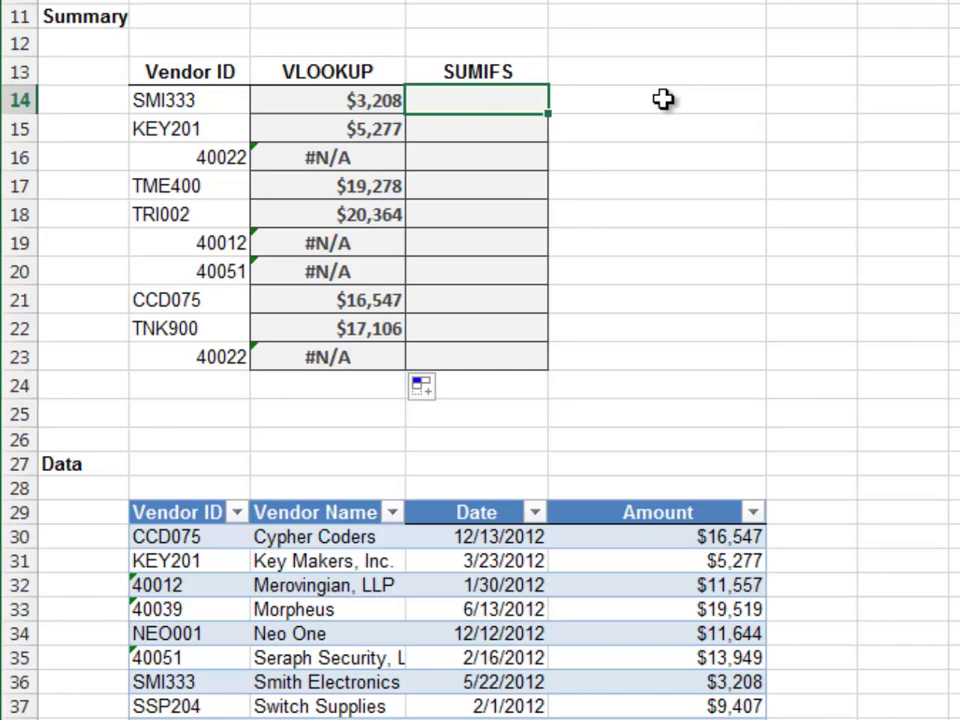
Step: Start a SUMIFS in D14 with tbl_vendors[Amount] as the sum range
{"action": "type", "text": "=sumifs"}
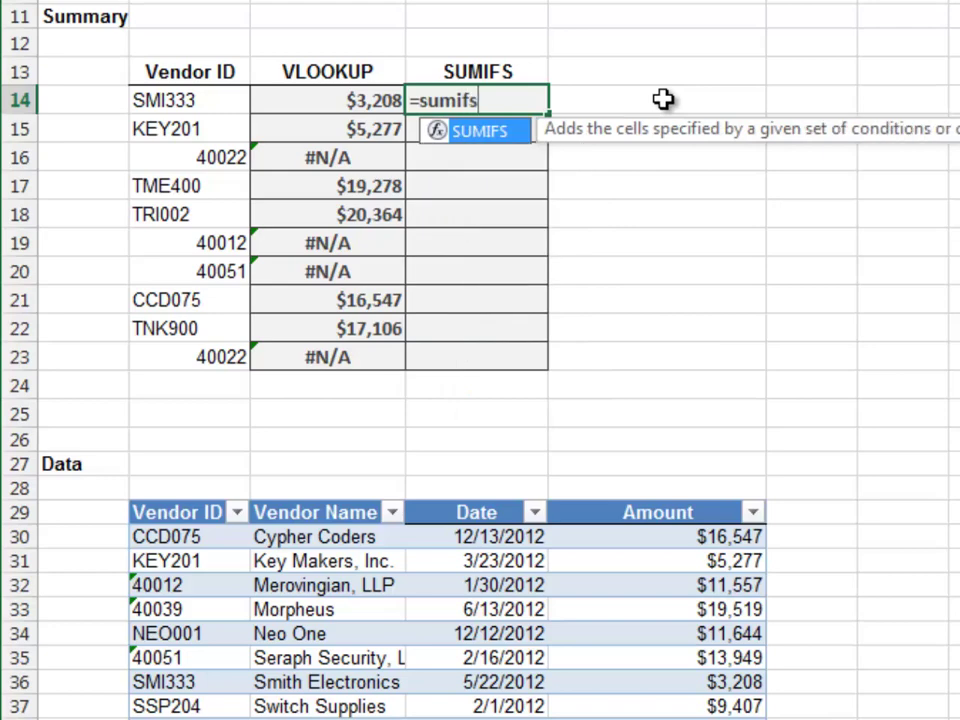
{"action": "key", "text": "Tab"}
{"action": "type", "text": "tbl"}
{"action": "key", "text": "Down"}
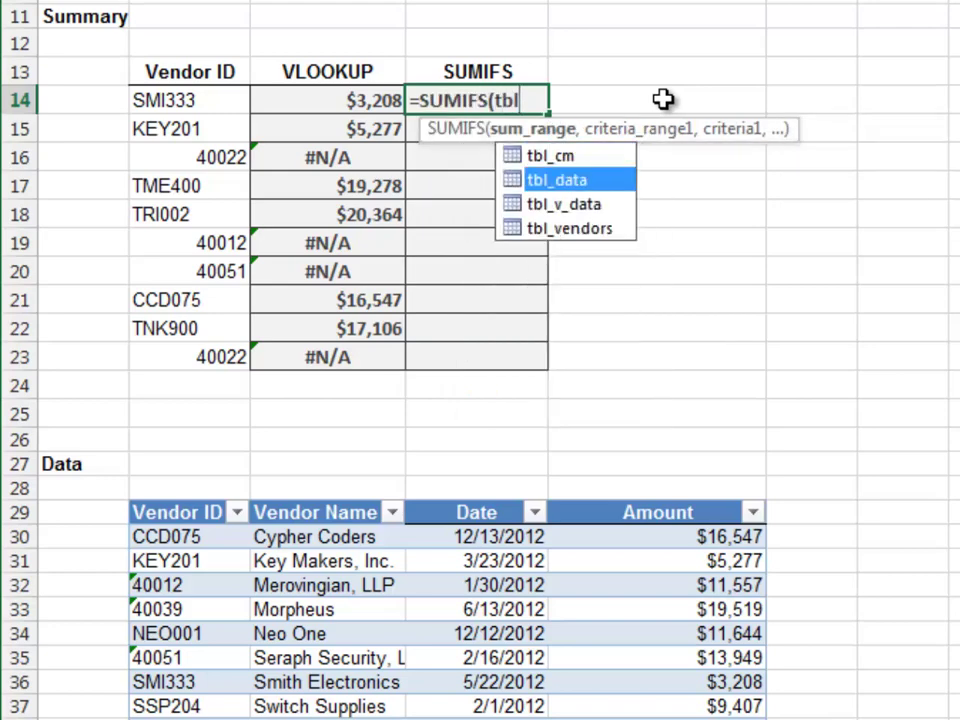
{"action": "key", "text": "Down"}
{"action": "key", "text": "Down"}
{"action": "key", "text": "Tab"}
{"action": "type", "text": "["}
{"action": "key", "text": "Down"}
{"action": "key", "text": "Down"}
{"action": "key", "text": "Down"}
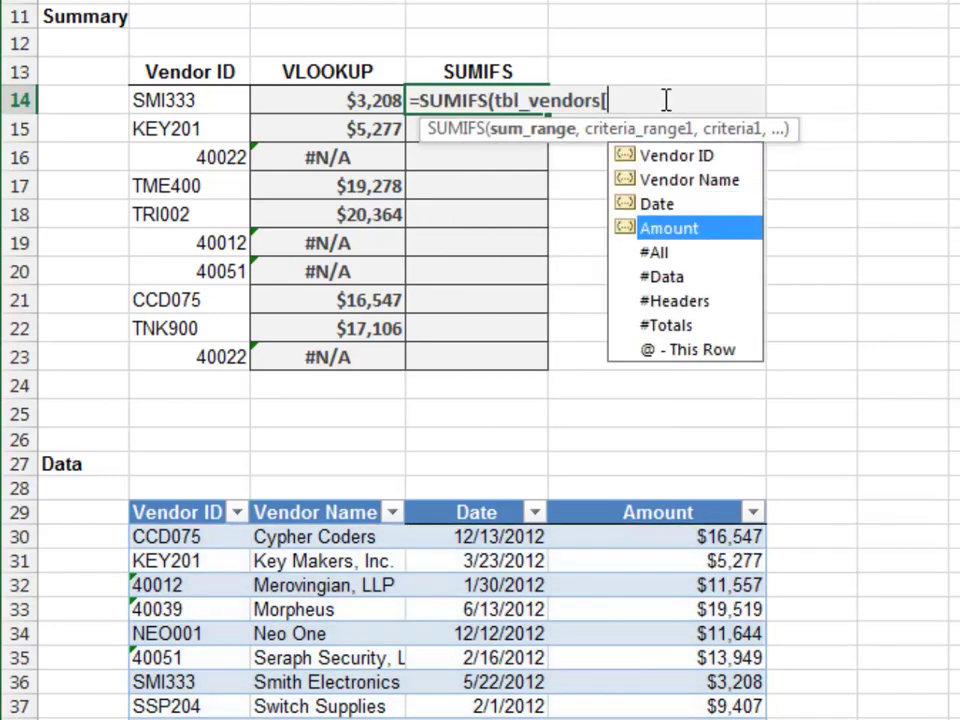
{"action": "key", "text": "Tab"}
Step: Add tbl_vendors[Vendor ID] as criteria range with B14, then fill down to D23
{"action": "type", "text": "],tbl"}
{"action": "key", "text": "Down"}
{"action": "key", "text": "Down"}
{"action": "key", "text": "Down"}
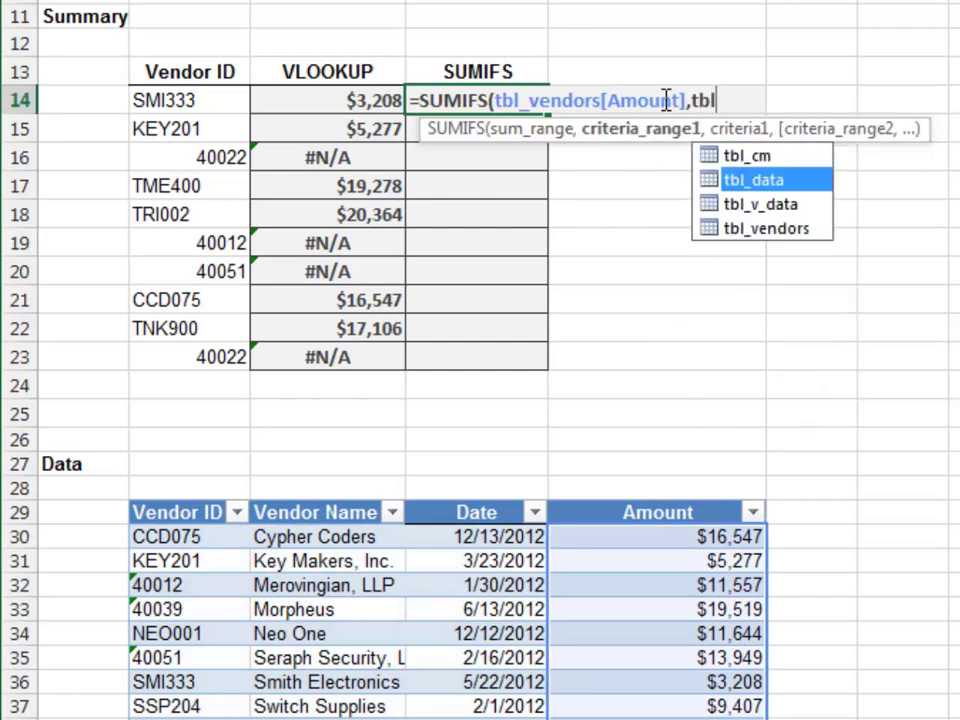
{"action": "key", "text": "Tab"}
{"action": "type", "text": "["}
{"action": "key", "text": "Down"}
{"action": "key", "text": "Up"}
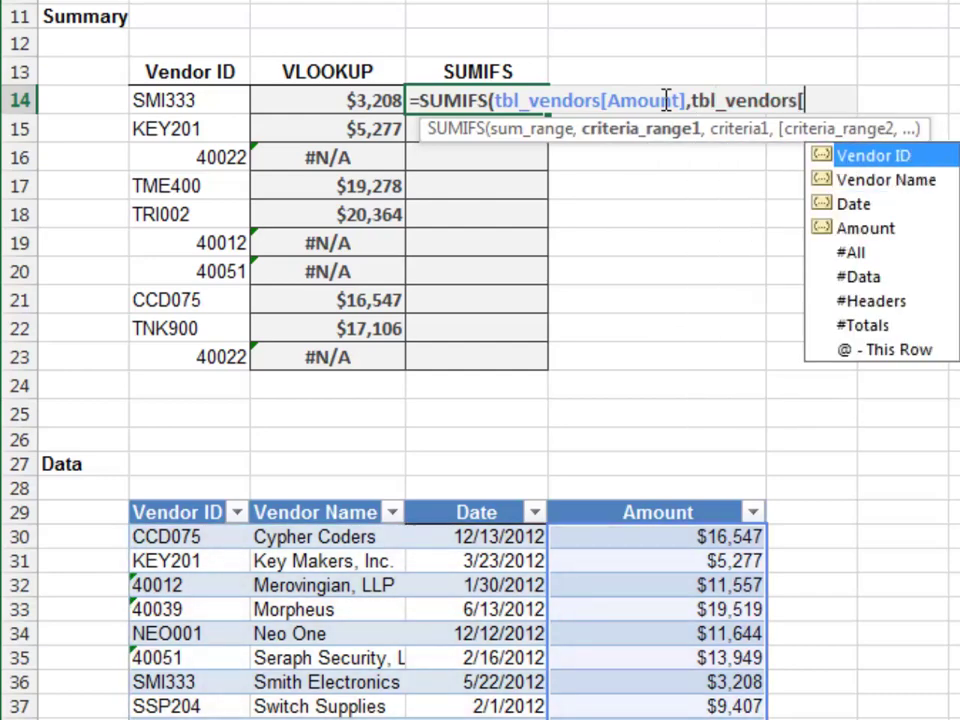
{"action": "key", "text": "Tab"}
{"action": "type", "text": "],"}
{"action": "key", "text": "Left"}
{"action": "key", "text": "Left"}
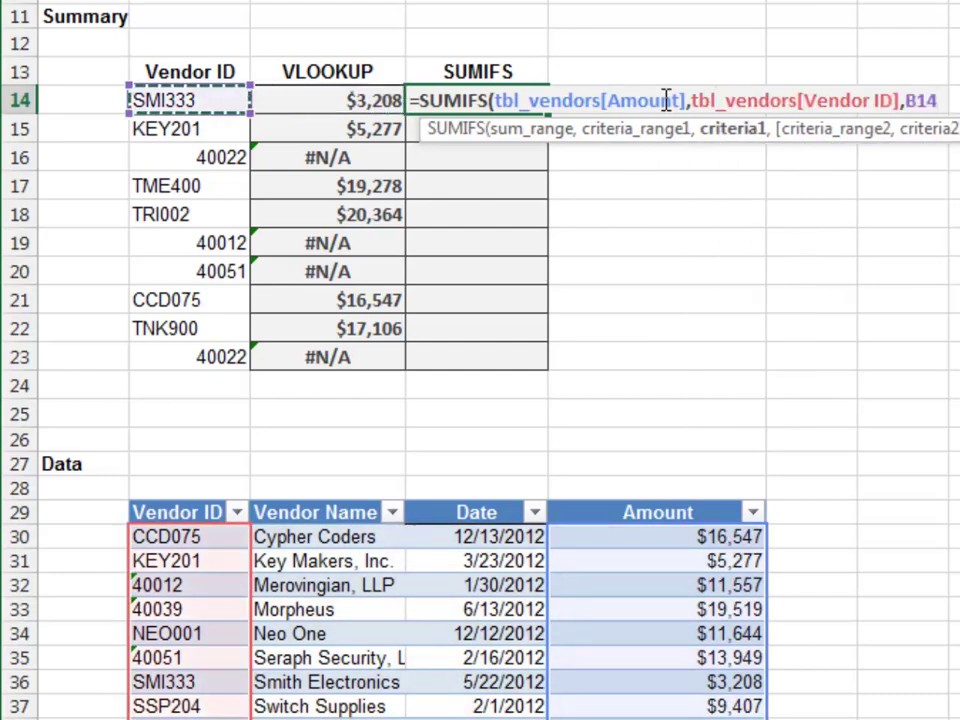
{"action": "type", "text": ")"}
{"action": "key", "text": "ctrl+Return"}
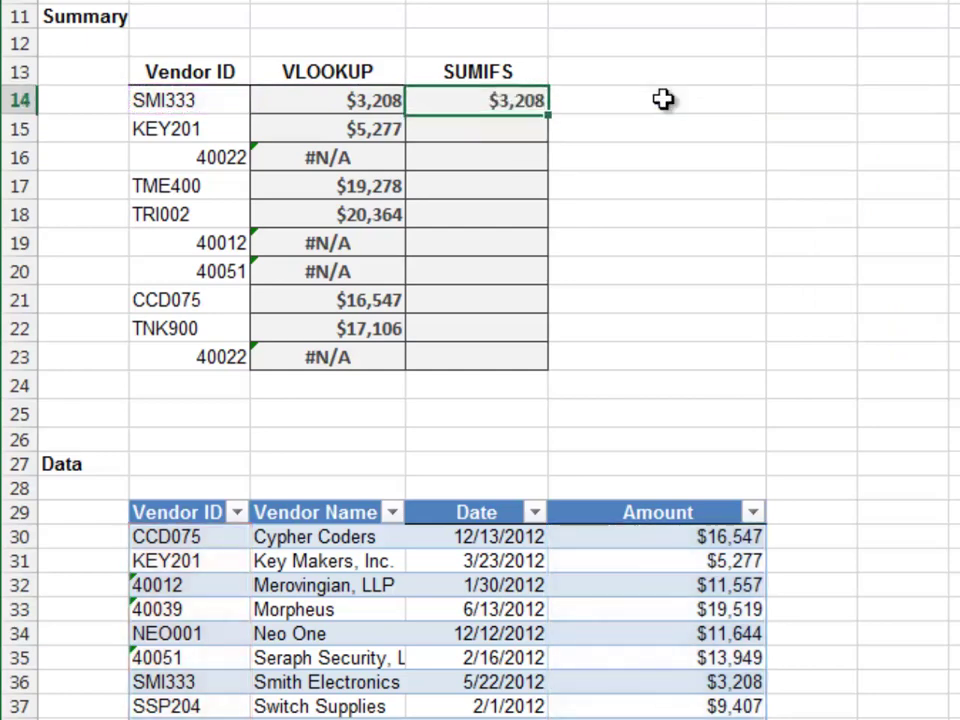
{"action": "double_click", "coordinate": [548, 114]}
{"action": "left_click", "coordinate": [660, 122]}
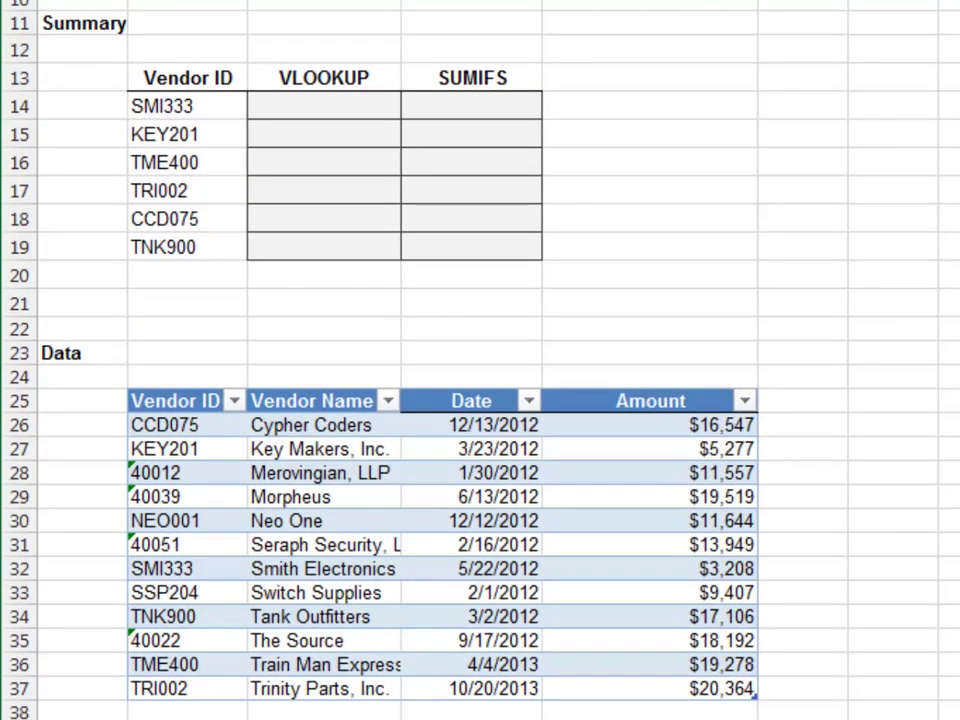
Step: Enter =VLOOKUP(B14,tbl_v_data,4,0) in C14 beside SMI333, returning $3,208
{"action": "left_click", "coordinate": [324, 78]}
{"action": "left_click", "coordinate": [324, 106]}
{"action": "type", "text": "="}
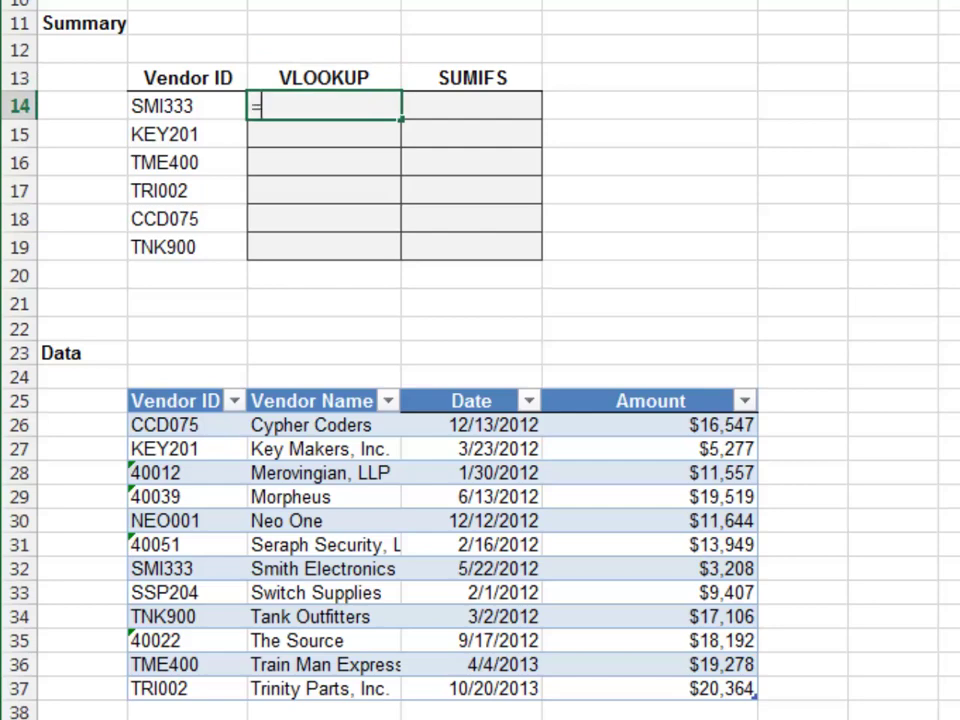
{"action": "type", "text": "VLOOKUP("}
{"action": "key", "text": "Left"}
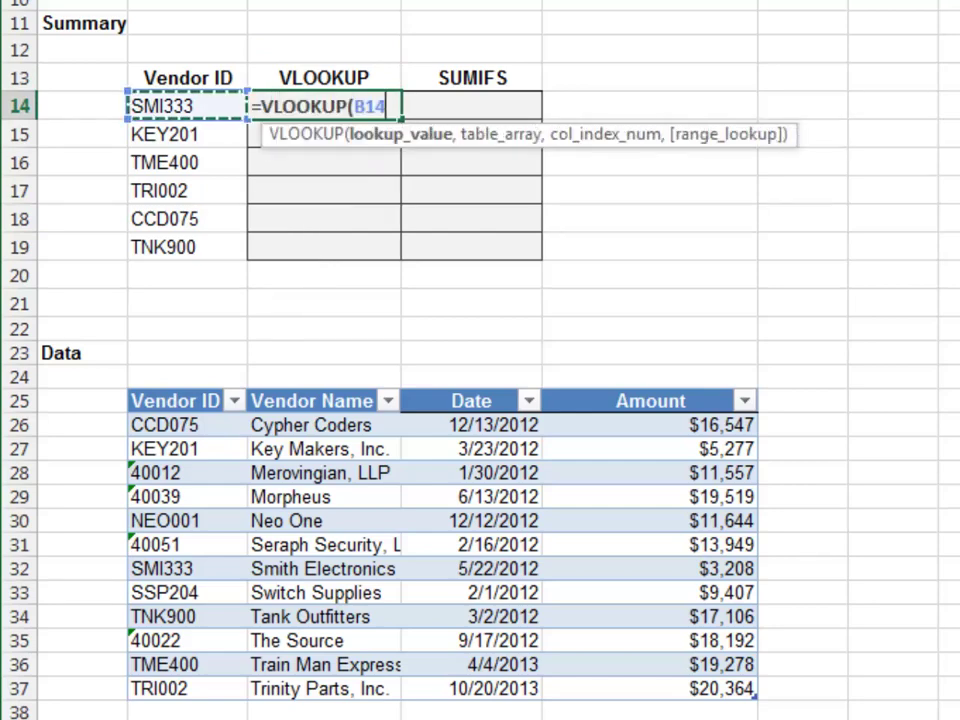
{"action": "type", "text": ",tbl"}
{"action": "key", "text": "Down"}
{"action": "key", "text": "Down"}
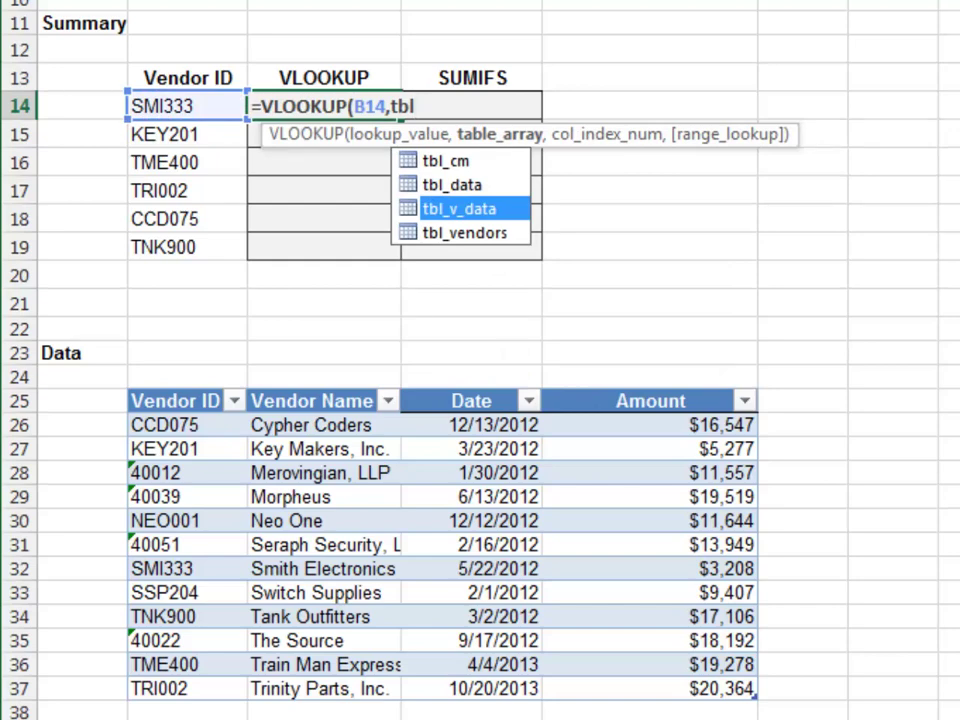
{"action": "key", "text": "Tab"}
{"action": "type", "text": ","}
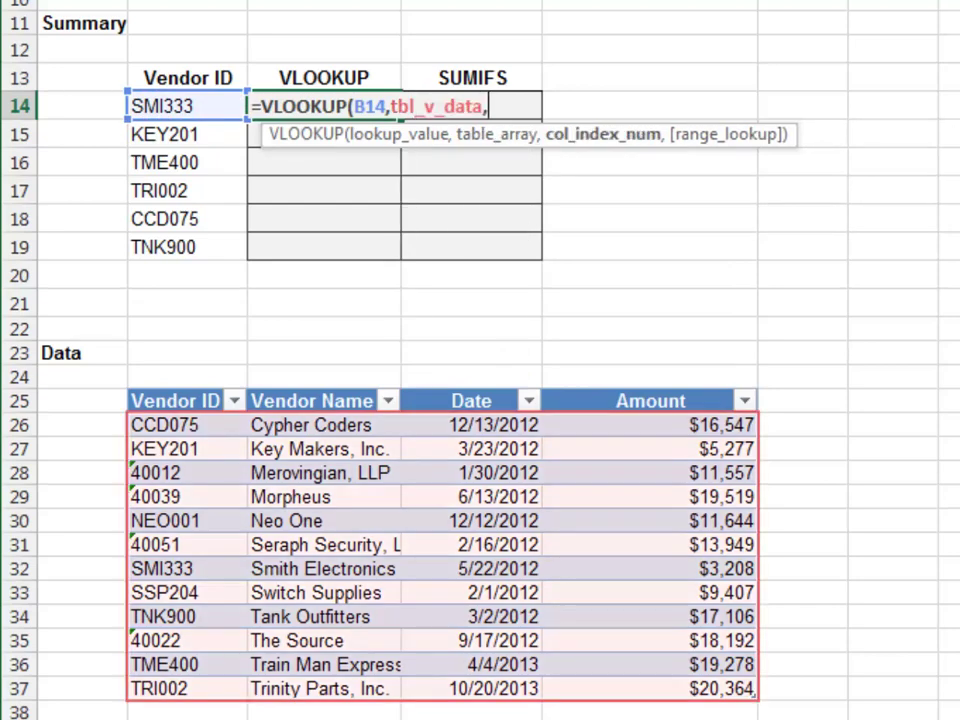
{"action": "type", "text": "4,"}
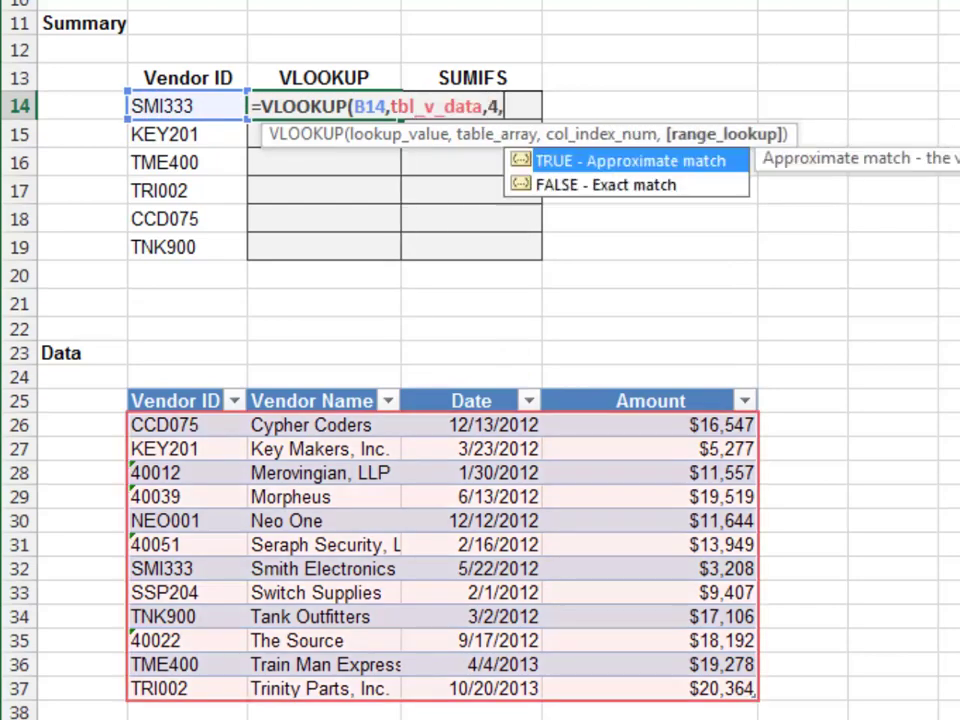
{"action": "type", "text": "0)"}
{"action": "key", "text": "Return"}
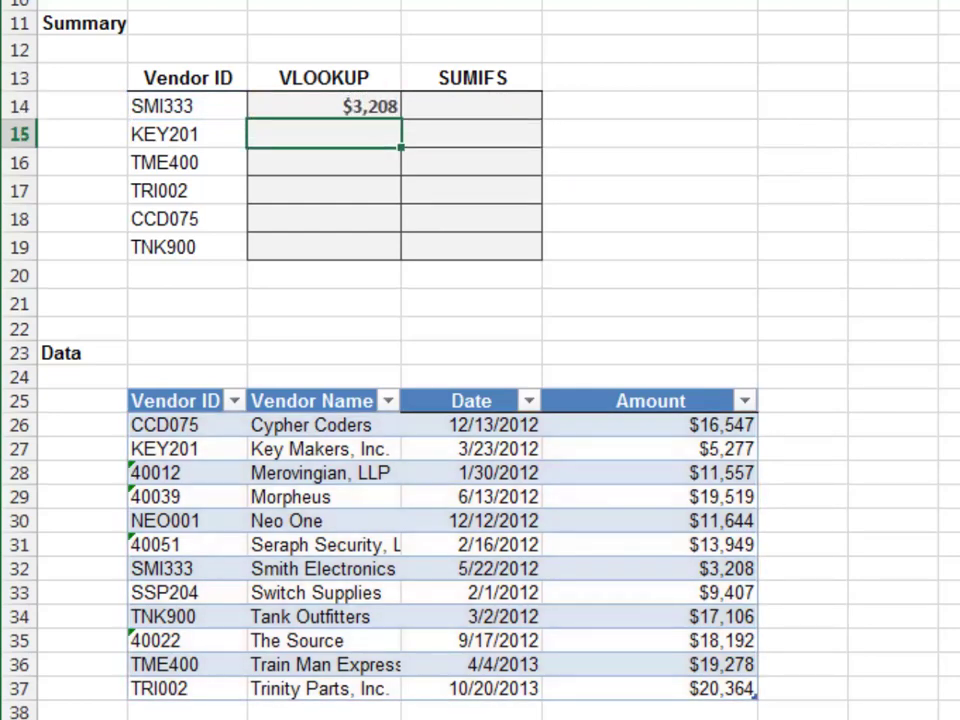
{"action": "key", "text": "Up"}
{"action": "key", "text": "shift+Down"}
{"action": "key", "text": "shift+Down"}
{"action": "key", "text": "shift+Down"}
{"action": "key", "text": "shift+Down"}
{"action": "key", "text": "shift+Down"}
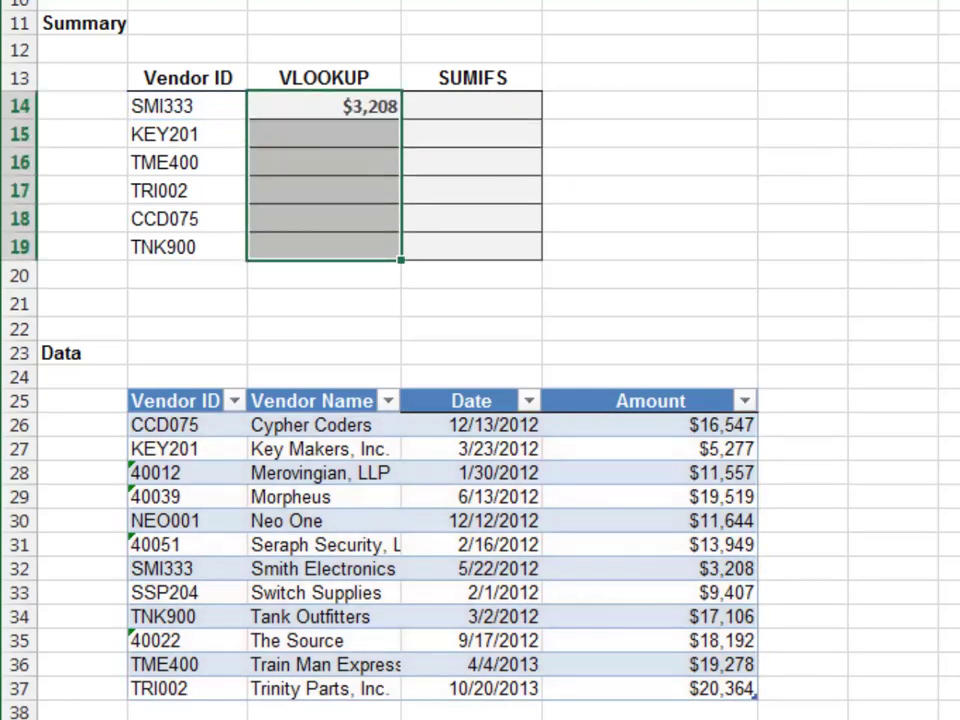
{"action": "left_click", "coordinate": [471, 106]}
Step: Start a SUMIFS in D14 with tbl_v_data[Amount] as the sum range
{"action": "type", "text": "=su"}
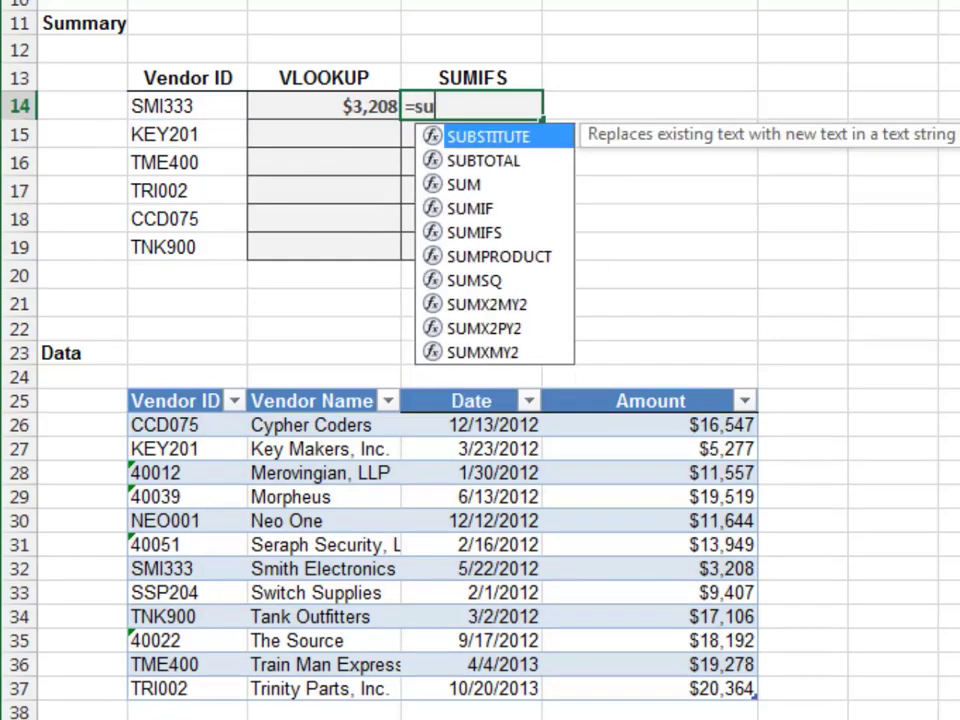
{"action": "type", "text": "mi"}
{"action": "key", "text": "Down"}
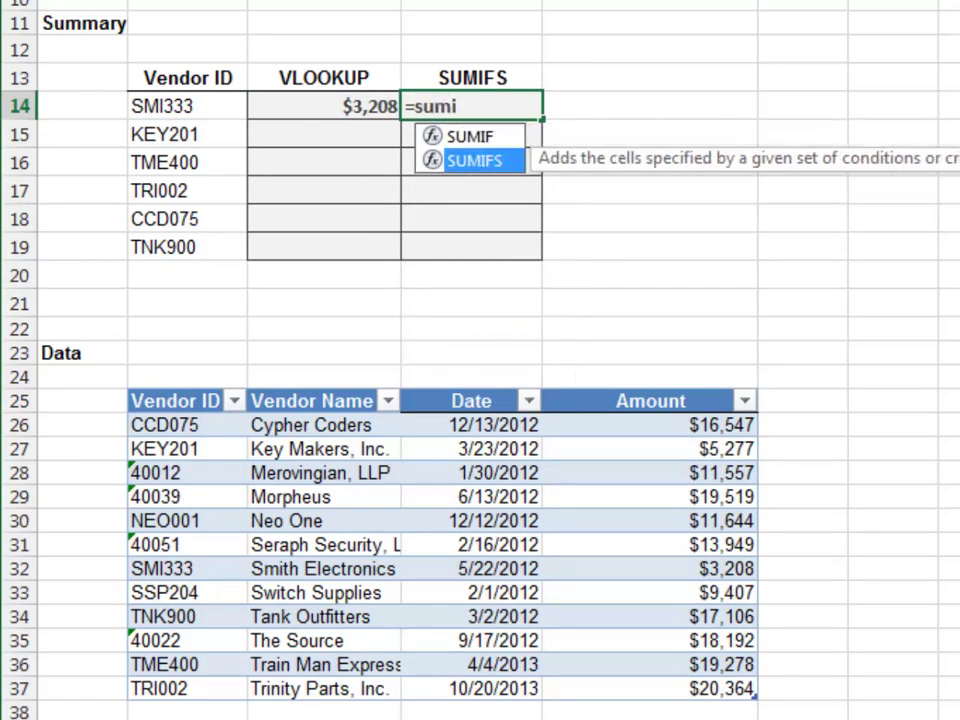
{"action": "key", "text": "Tab"}
{"action": "type", "text": "tbl"}
{"action": "key", "text": "Down"}
{"action": "key", "text": "Down"}
{"action": "key", "text": "Tab"}
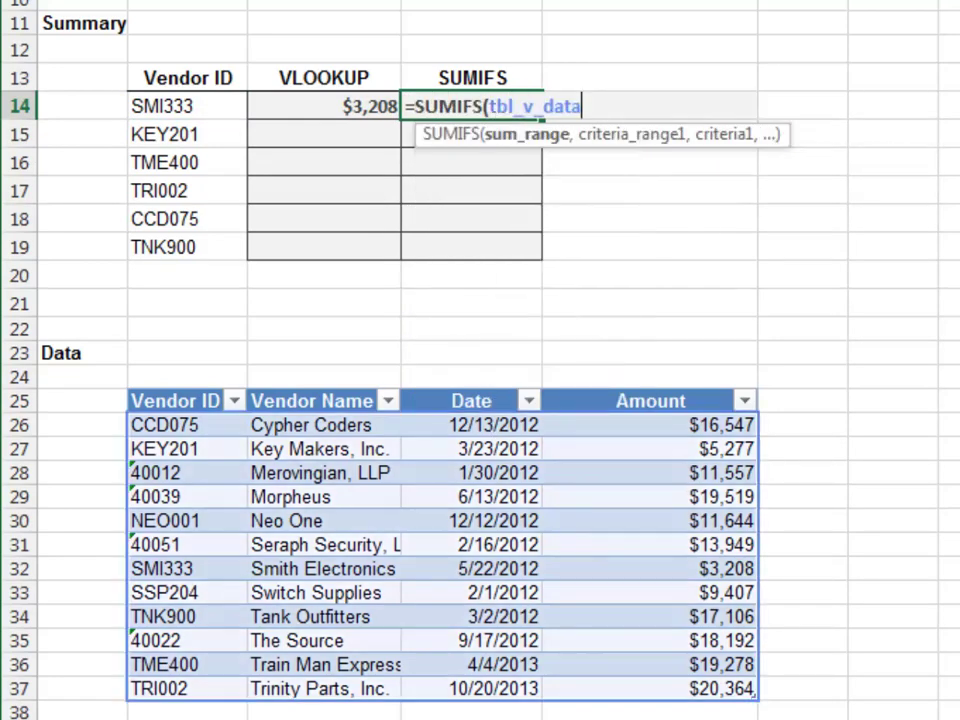
{"action": "type", "text": "["}
{"action": "key", "text": "Down"}
{"action": "key", "text": "Down"}
Step: Add tbl_v_data[Vendor ID] as criteria range with SMI333 in B14 as criterion
{"action": "key", "text": "Down"}
{"action": "key", "text": "Tab"}
{"action": "type", "text": "]"}
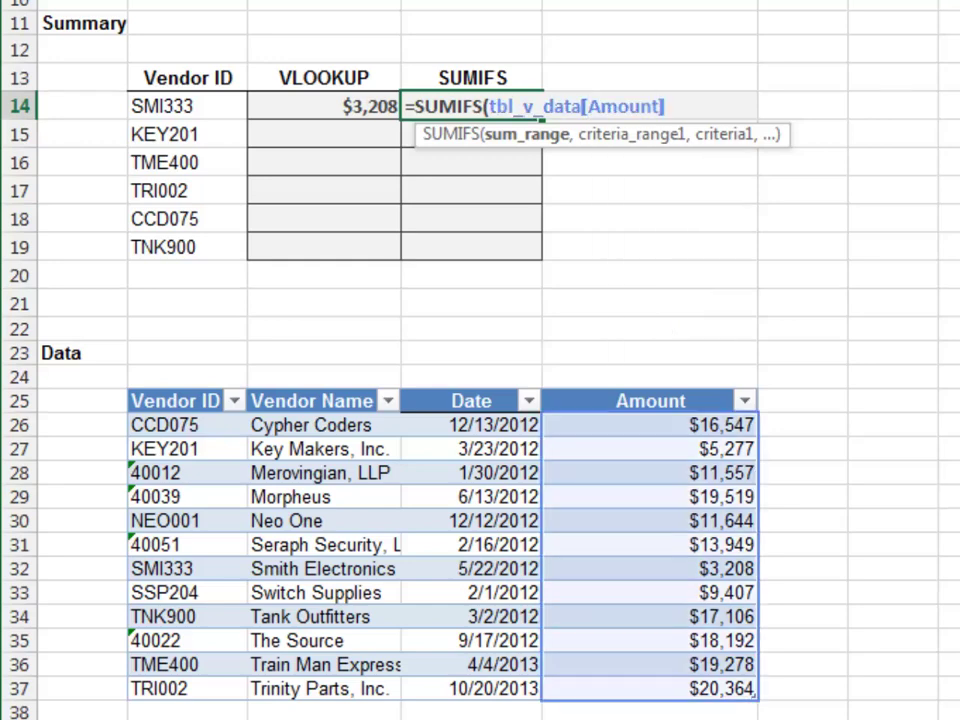
{"action": "type", "text": ",tbl"}
{"action": "key", "text": "Down"}
{"action": "key", "text": "Down"}
{"action": "key", "text": "Tab"}
{"action": "type", "text": "["}
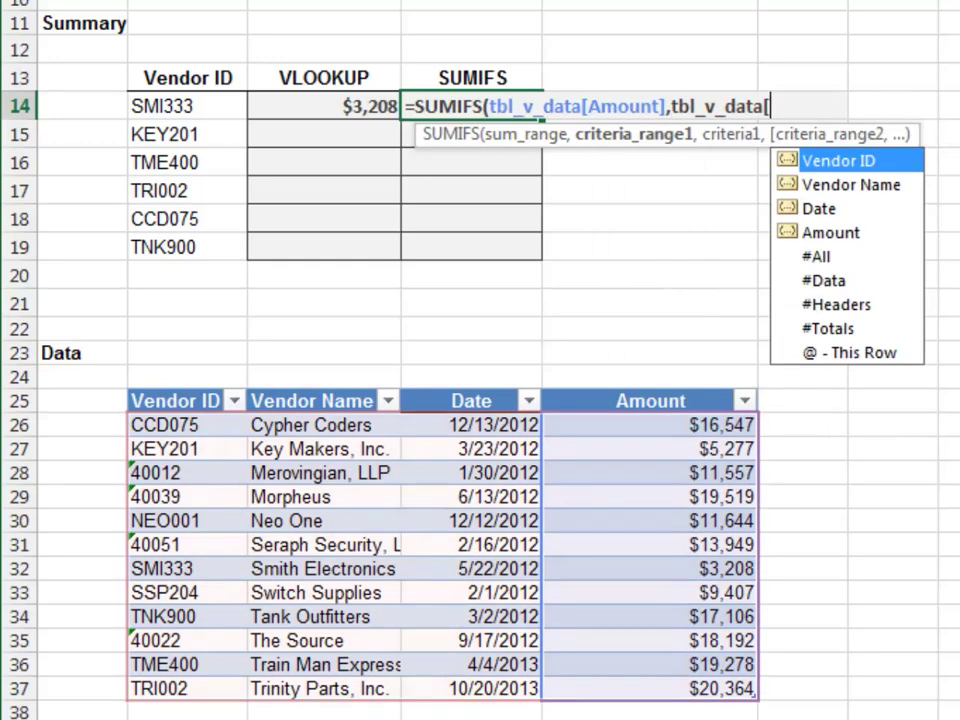
{"action": "key", "text": "Tab"}
{"action": "type", "text": "],"}
{"action": "left_click", "coordinate": [188, 106]}
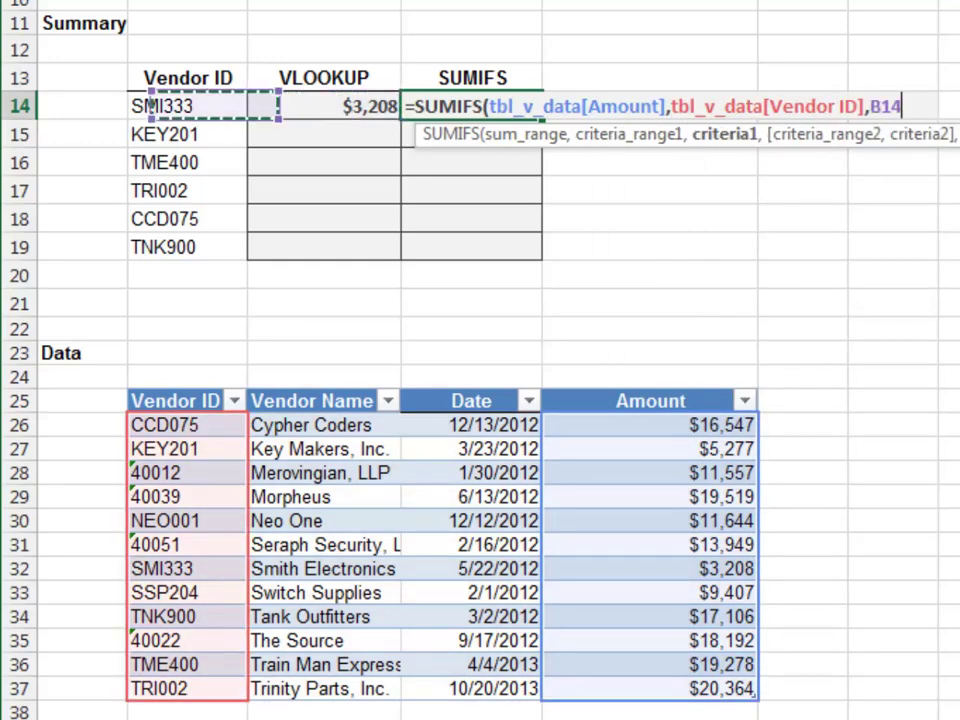
{"action": "key", "text": "Return"}
Step: Fill both VLOOKUP and SUMIFS formulas down C14:D19 with Ctrl+D
{"action": "left_click_drag", "start_coordinate": [324, 106], "coordinate": [472, 247]}
{"action": "key", "text": "ctrl+d"}
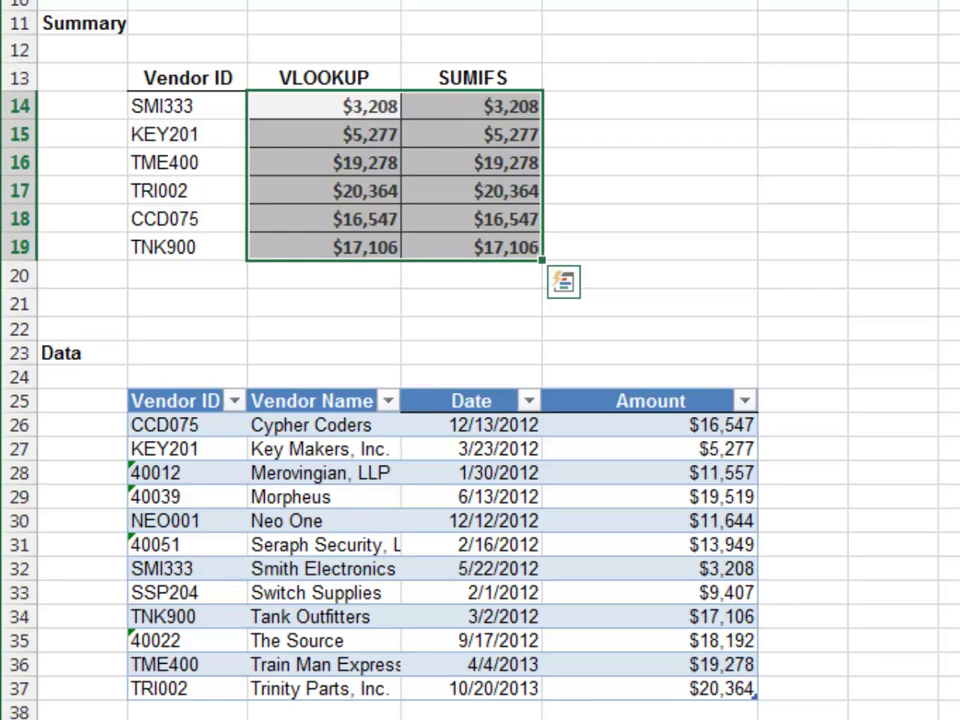
{"action": "left_click", "coordinate": [472, 106]}
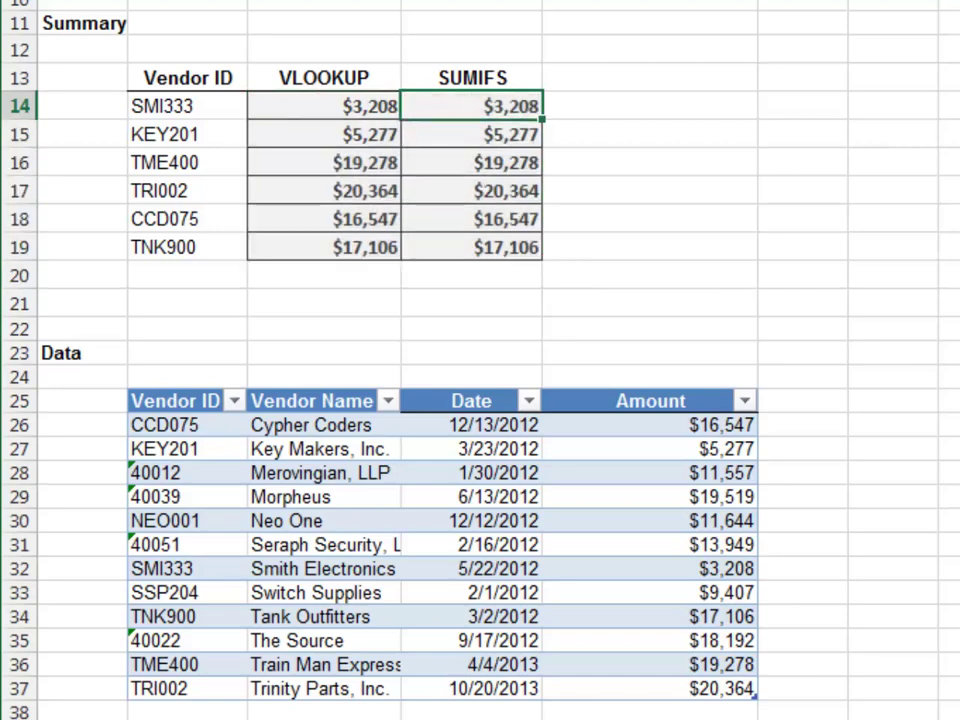
{"action": "left_click", "coordinate": [650, 106]}
Step: Insert a blank column at column E, before Amount in the data table
{"action": "key", "text": "ctrl+space"}
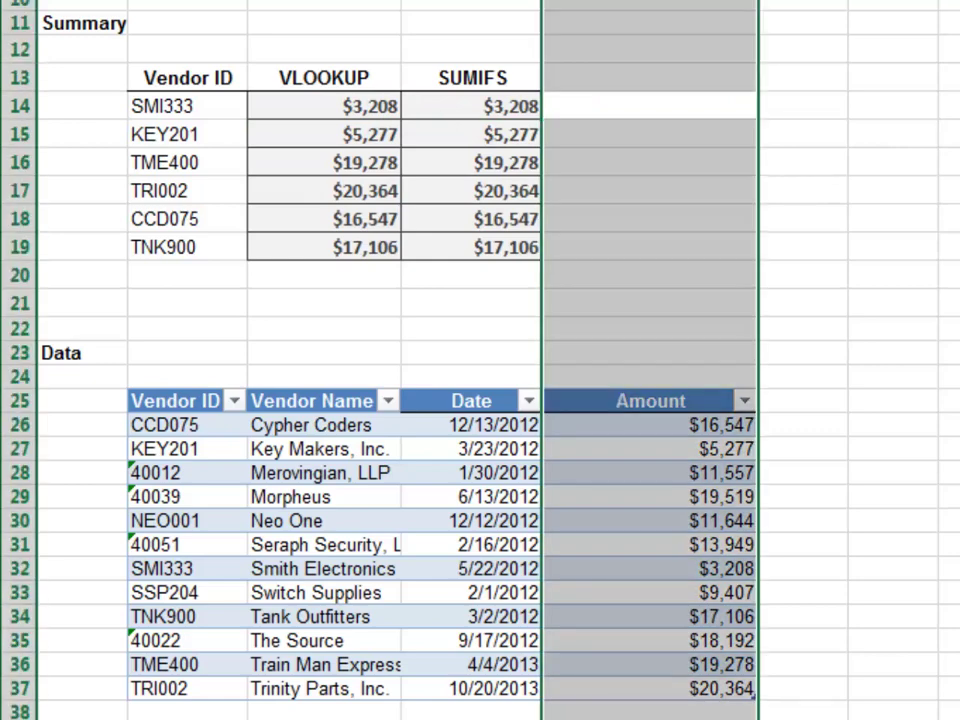
{"action": "key", "text": "ctrl+shift+plus"}
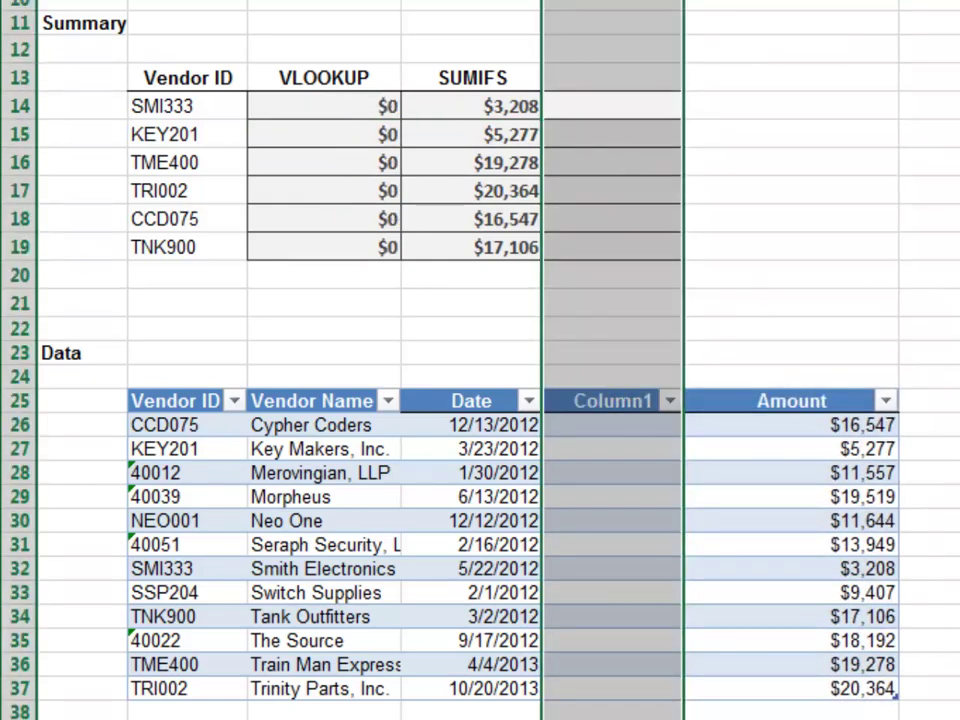
{"action": "left_click", "coordinate": [612, 78]}
{"action": "left_click", "coordinate": [612, 48]}
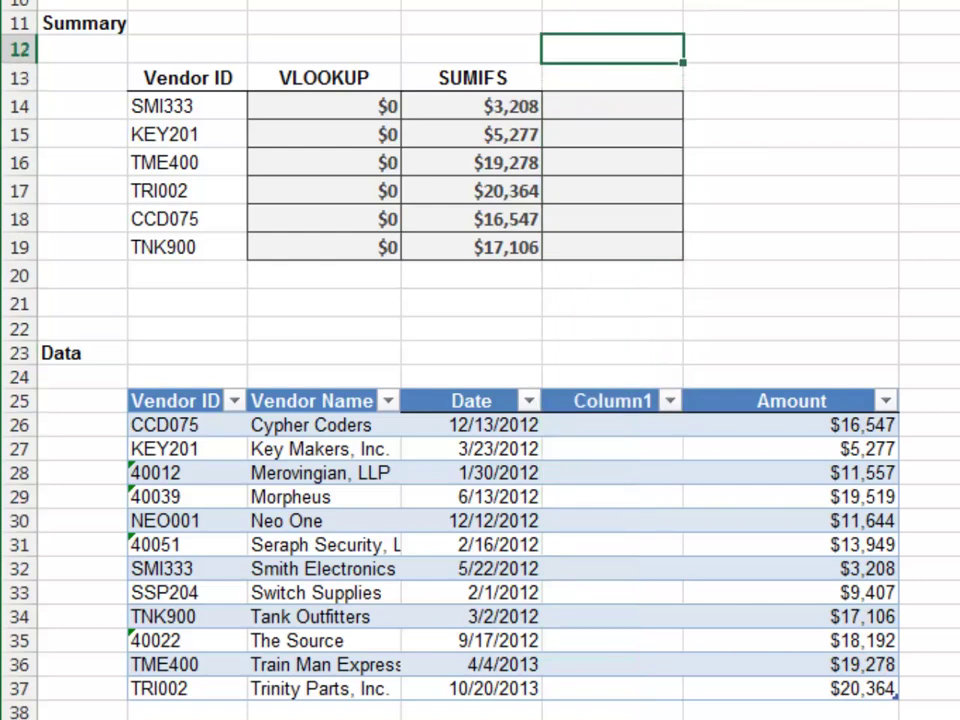